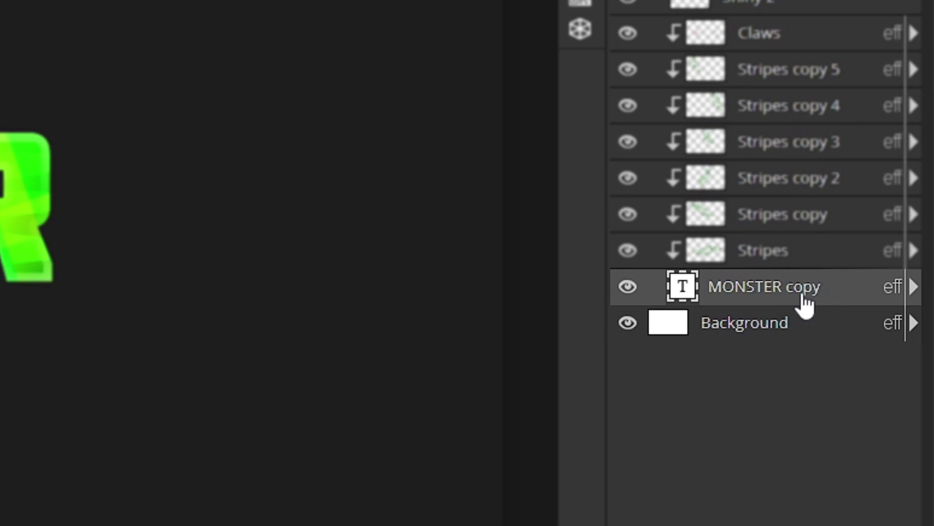
# - Duplicate the MONSTER copy text layer, then shrink the lower copy and offset it slightly below the front lettering
pyautogui.hotkey('ctrl', 'j')
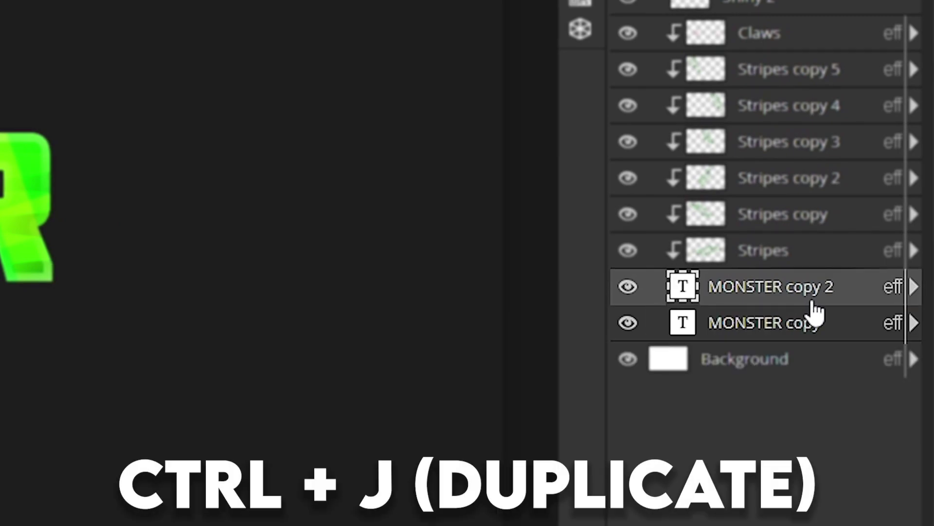
pyautogui.click(830, 332)
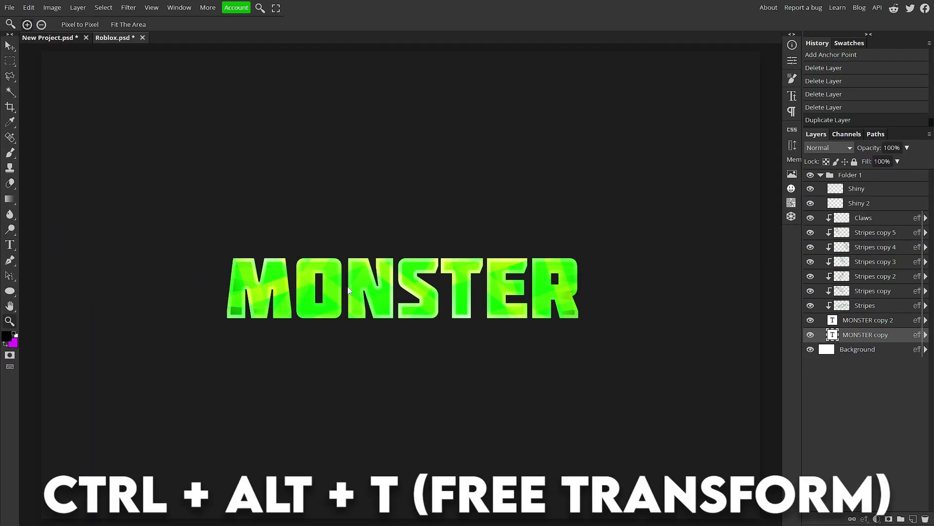
pyautogui.hotkey('ctrl', 'alt', 't')
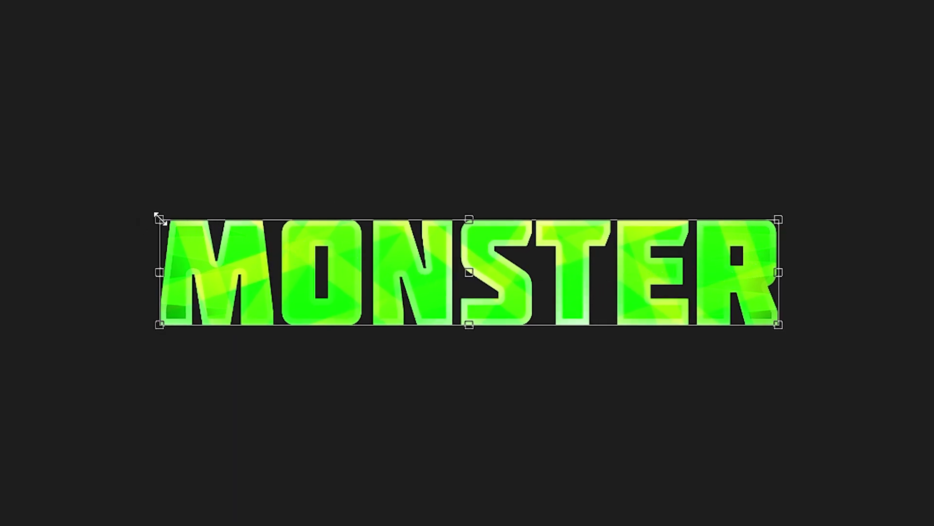
pyautogui.moveTo(159, 219); pyautogui.dragTo(172, 222)
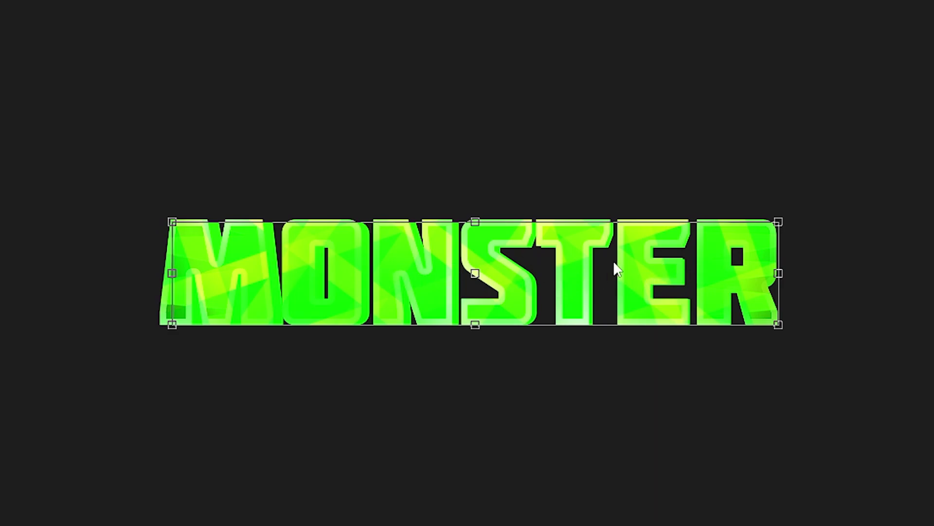
pyautogui.moveTo(636, 261); pyautogui.dragTo(566, 266)
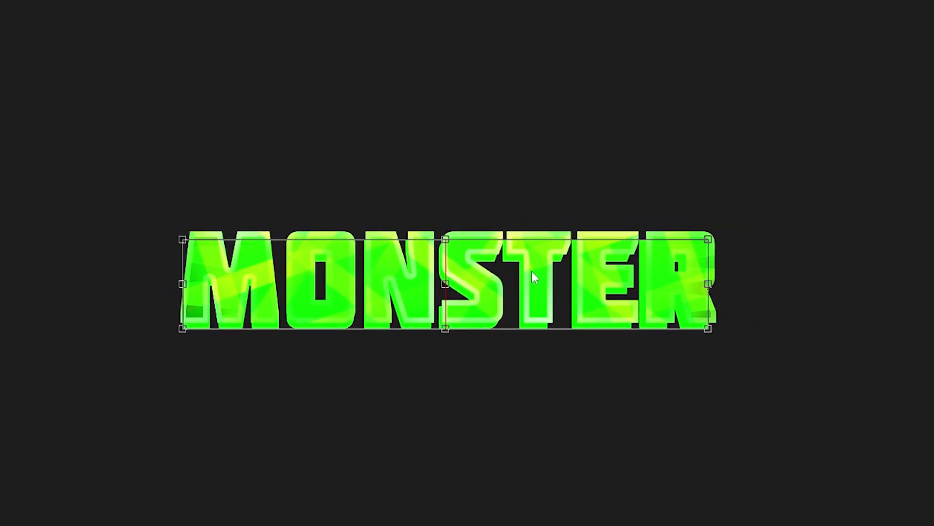
pyautogui.click(392, 26)
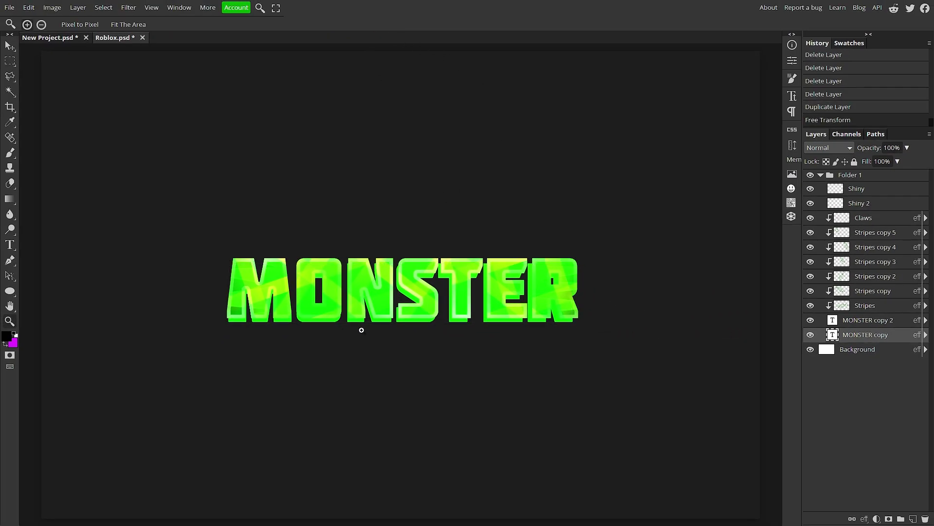
# - Nudge the lower MONSTER copy slightly further down with Free Transform
pyautogui.hotkey('ctrl', 't')
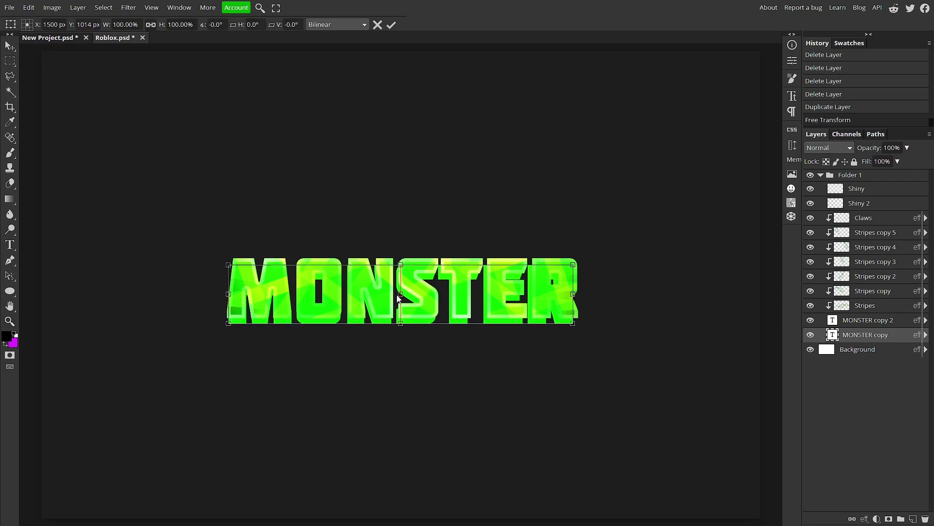
pyautogui.click(392, 26)
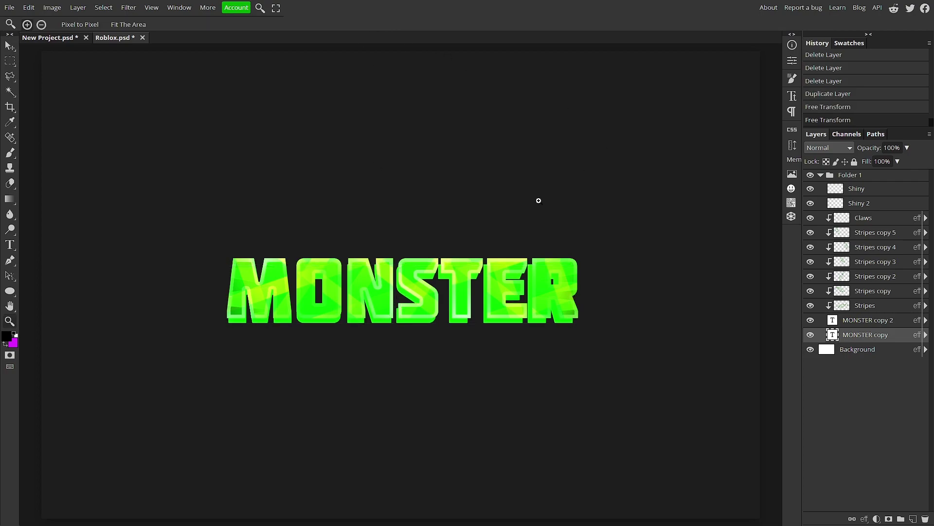
pyautogui.hotkey('ctrl', 't')
pyautogui.click(394, 24)
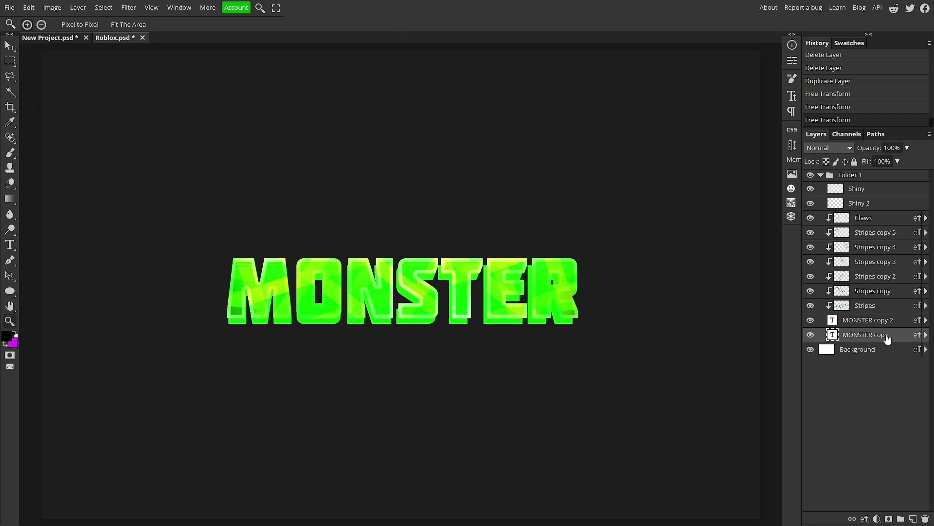
# - Rename the MONSTER copy 2 layer as 1
pyautogui.click(870, 324)
pyautogui.doubleClick(871, 325)
pyautogui.write('1')
# - Rename the MONSTER copy layer as 2 and return its opacity to 100%
pyautogui.doubleClick(866, 336)
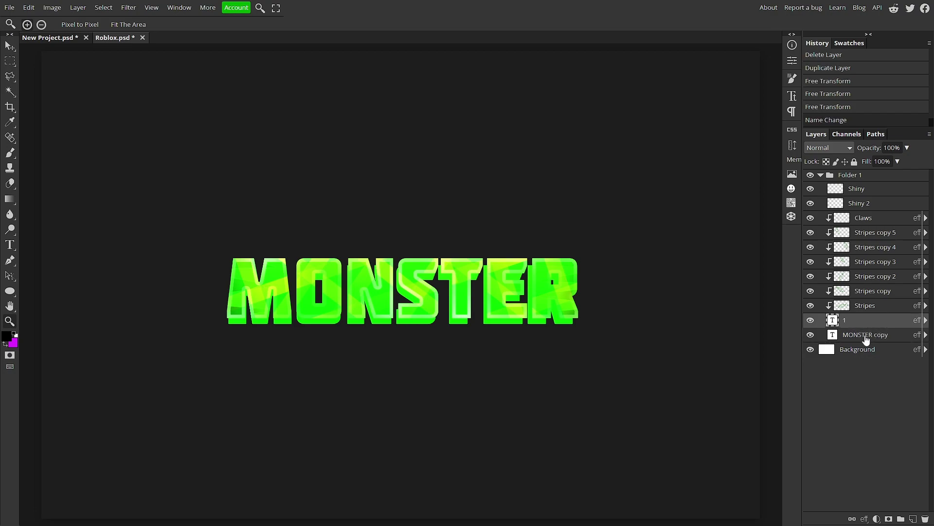
pyautogui.press('2')
pyautogui.doubleClick(866, 336)
pyautogui.write('2')
pyautogui.press('Return')
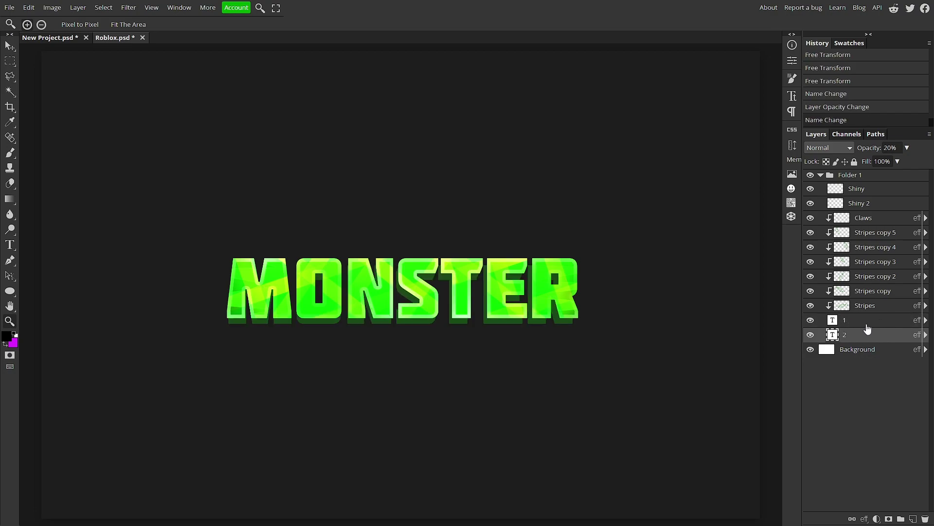
pyautogui.press('0')
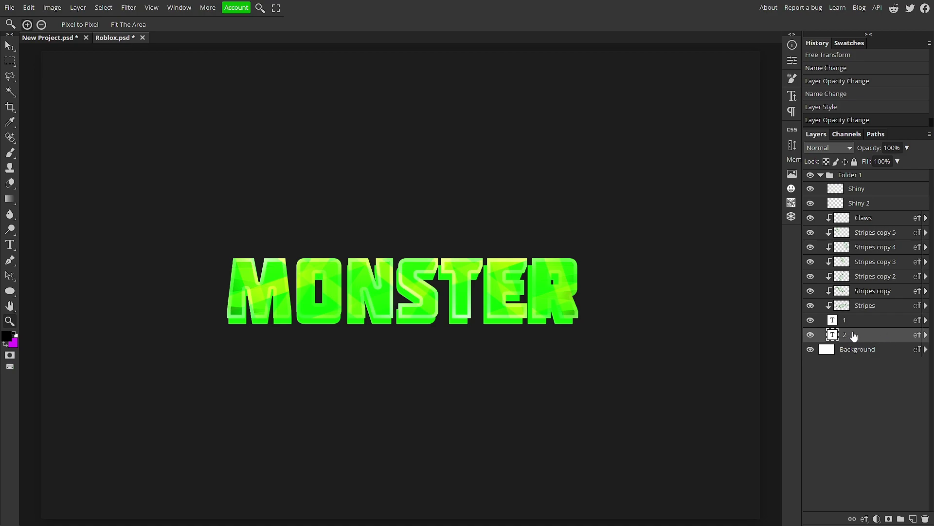
# - Apply a dark green Color Overlay at 100% opacity to text layer 2
pyautogui.doubleClick(883, 335)
pyautogui.click(627, 262)
pyautogui.click(835, 196)
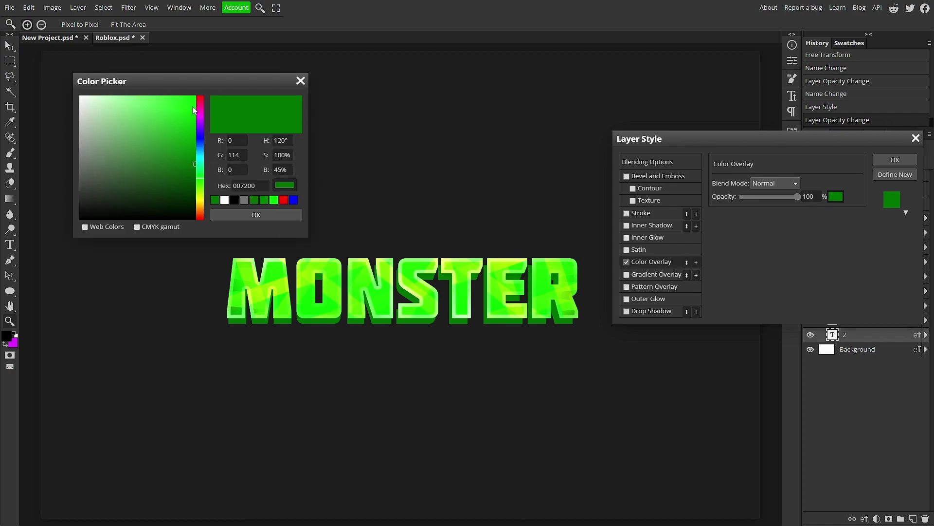
pyautogui.moveTo(200, 111); pyautogui.dragTo(281, 79)
pyautogui.moveTo(193, 101); pyautogui.dragTo(209, 161)
pyautogui.click(200, 178)
pyautogui.click(254, 215)
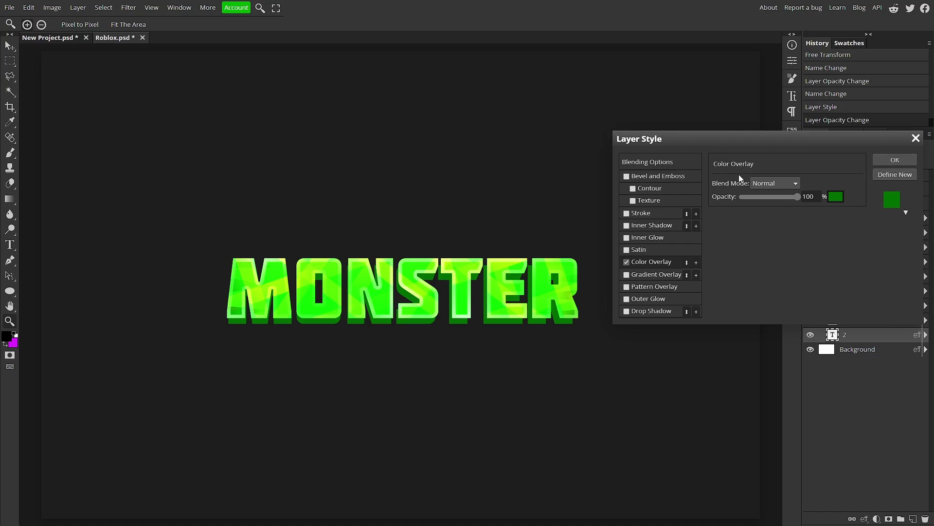
pyautogui.click(895, 159)
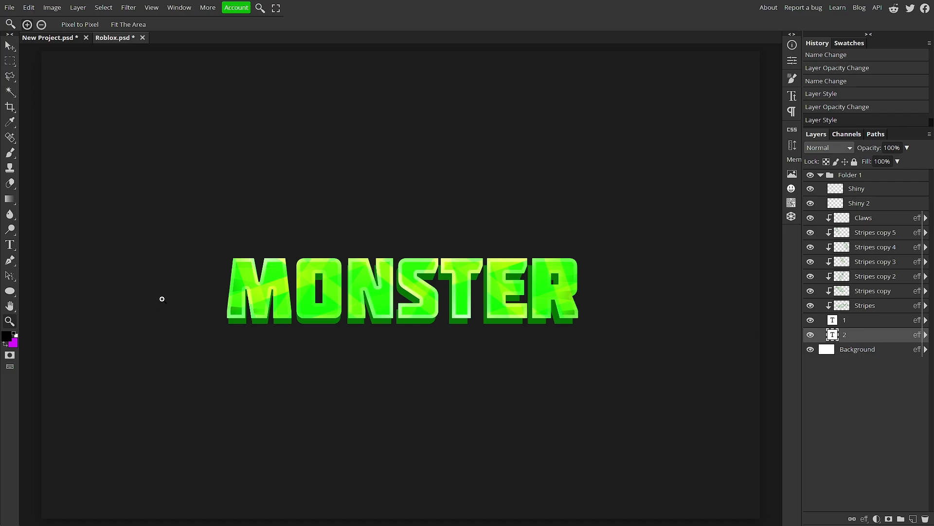
# - Examine the MONSTER lettering and its dark green offset copy at different zoom levels
pyautogui.scroll(5, 208, 306)
pyautogui.scroll(-8, 419, 291)
pyautogui.scroll(5, 420, 292)
pyautogui.scroll(3, 233, 291)
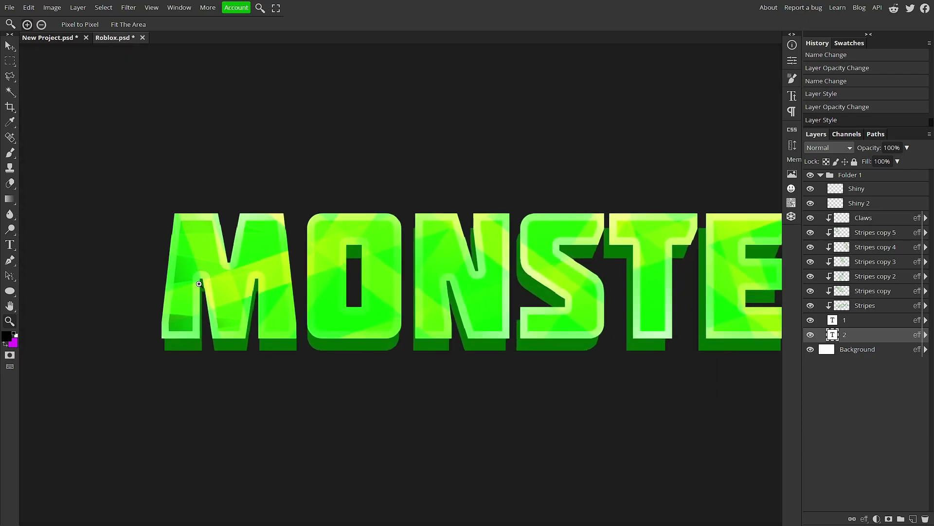
pyautogui.scroll(-4, 146, 306)
pyautogui.scroll(-2, 148, 309)
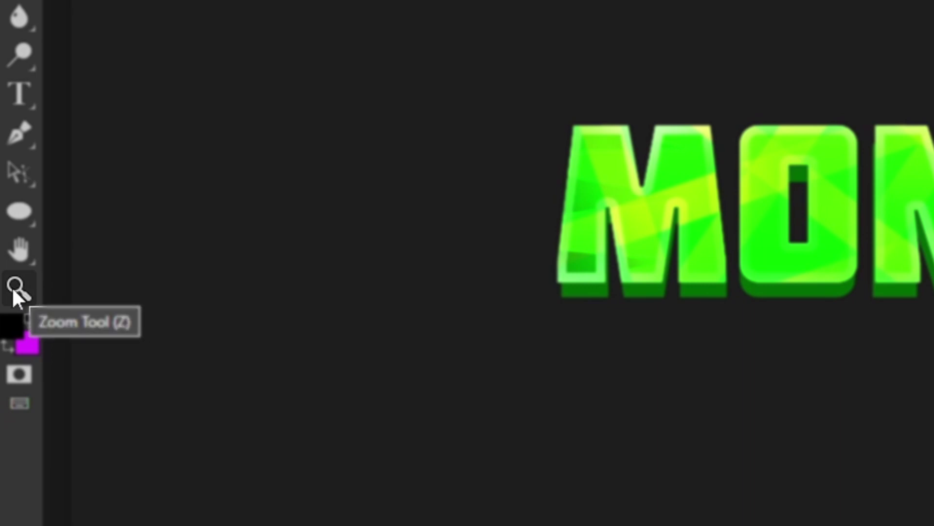
pyautogui.click(15, 288)
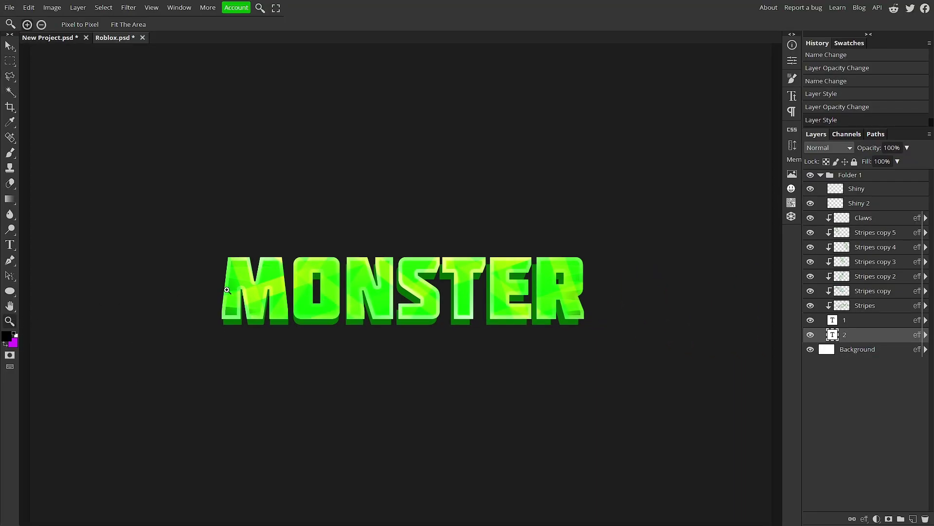
pyautogui.moveTo(210, 272); pyautogui.dragTo(248, 271)
pyautogui.moveTo(463, 301); pyautogui.dragTo(408, 299)
pyautogui.moveTo(495, 288); pyautogui.dragTo(531, 282)
pyautogui.moveTo(331, 282); pyautogui.dragTo(371, 276)
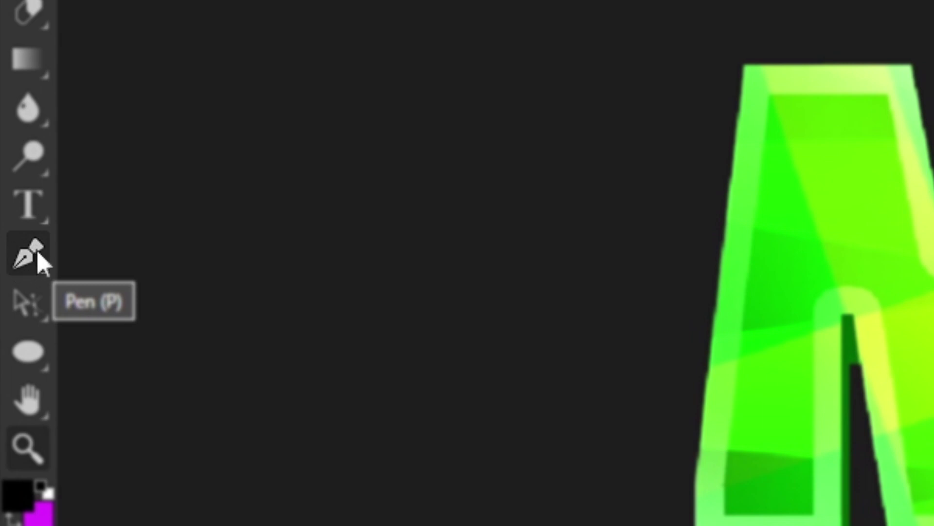
# - Set the Pen tool's shape fill to the dark green 006b00 sampled from the offset copy of the lettering
pyautogui.click(27, 265)
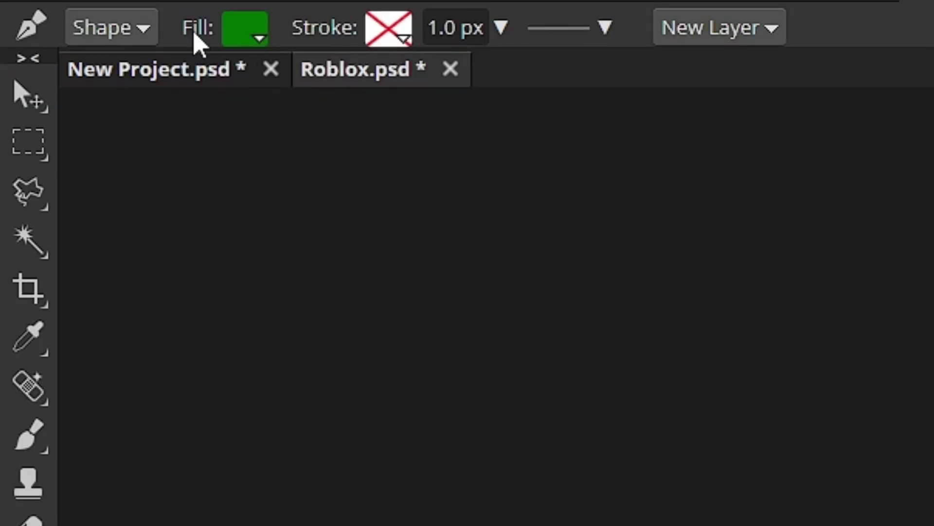
pyautogui.click(259, 37)
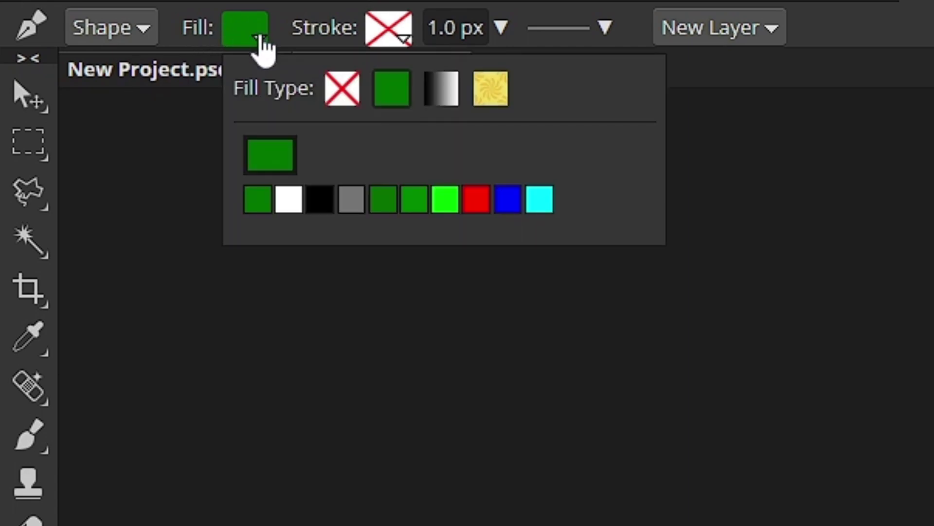
pyautogui.click(272, 160)
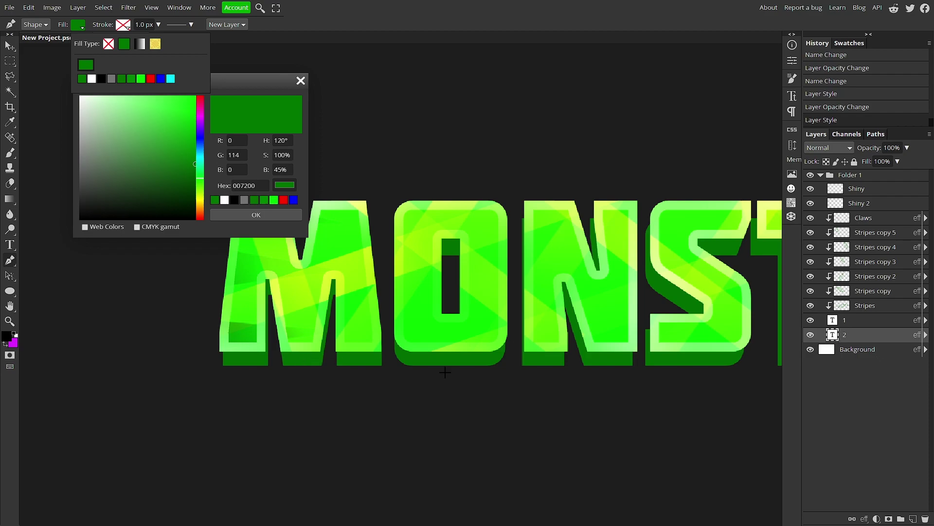
pyautogui.click(357, 358)
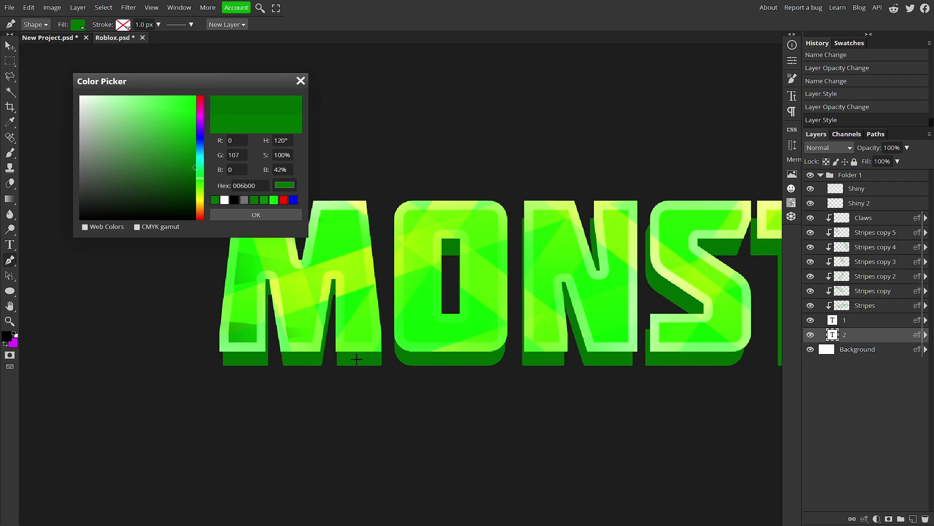
pyautogui.click(269, 215)
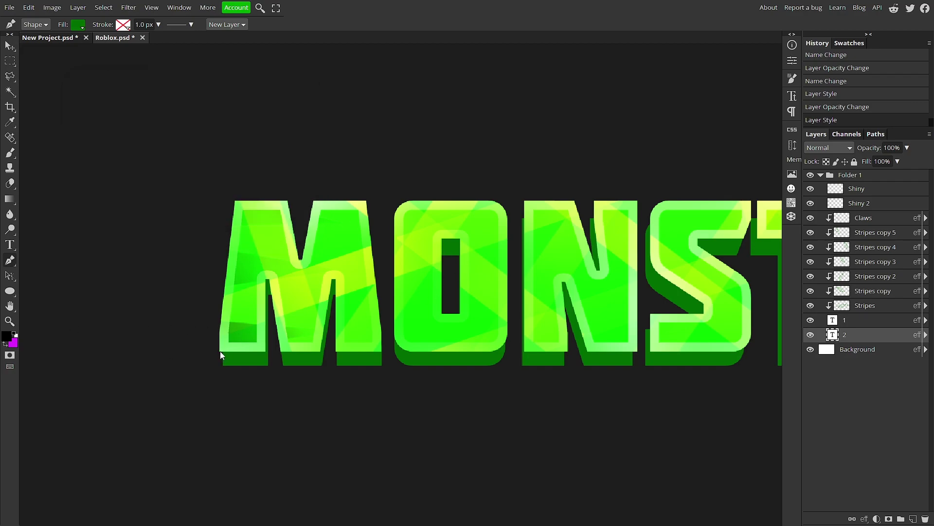
# - Draw a pen shape from the M's lower-left front corner to the matching dark green corner and up inside the letter
pyautogui.click(10, 321)
pyautogui.moveTo(200, 373); pyautogui.dragTo(331, 293)
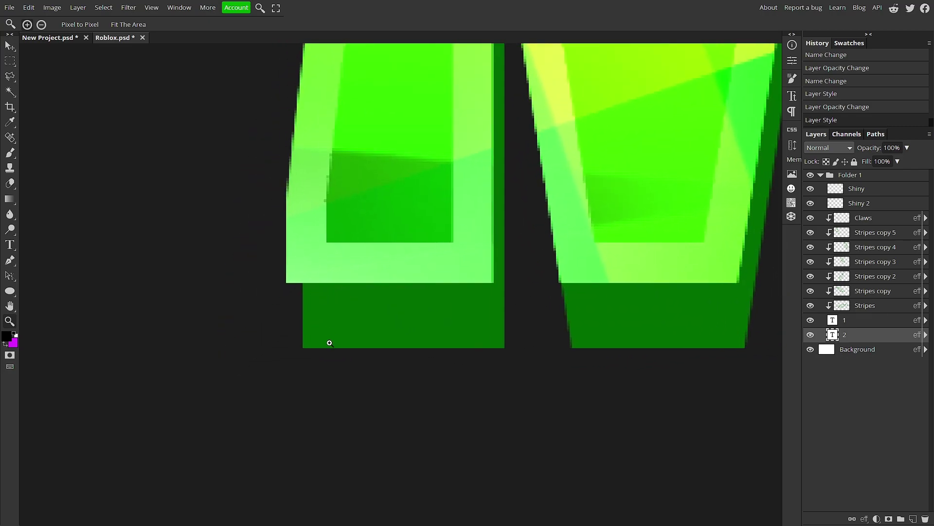
pyautogui.press('p')
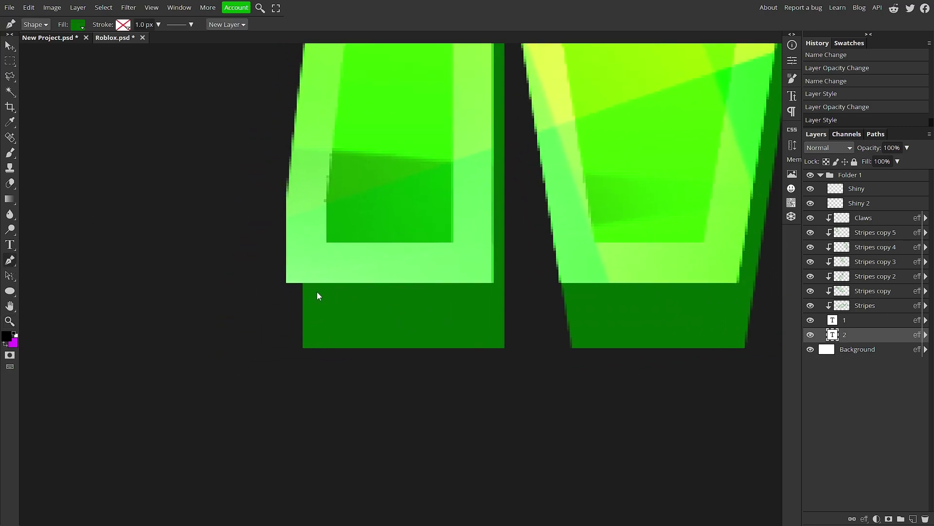
pyautogui.click(286, 282)
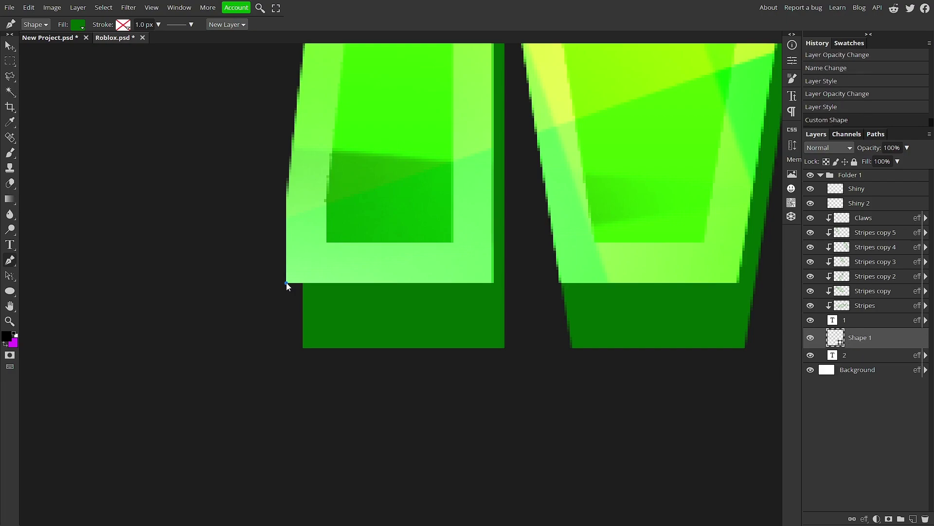
pyautogui.click(302, 347)
pyautogui.click(370, 180)
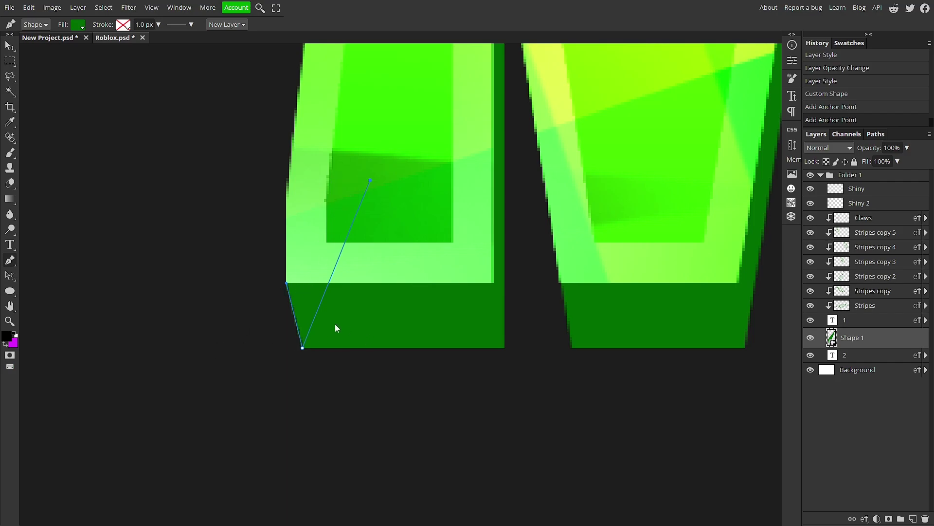
# - Examine the corners of the M and O for gaps between the front lettering and the dark green copy
pyautogui.scroll(6, 515, 265)
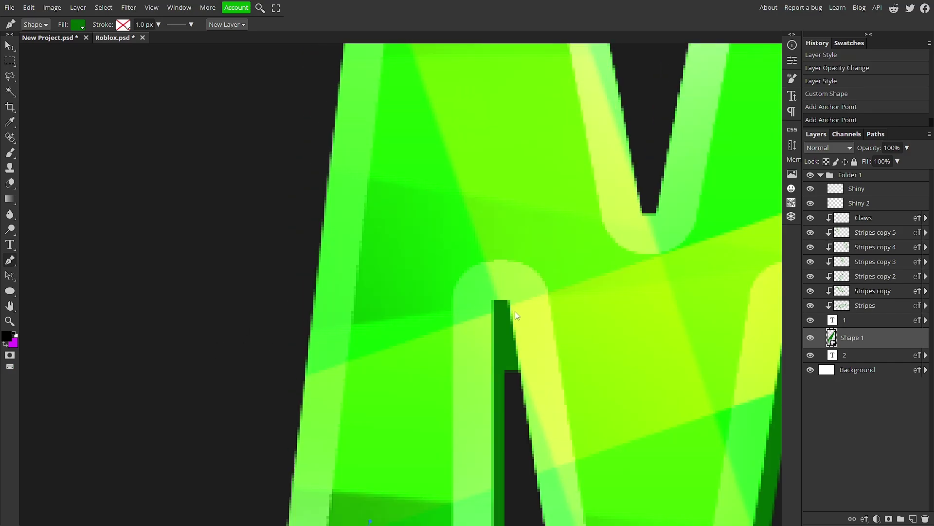
pyautogui.press('z')
pyautogui.keyDown('alt'); pyautogui.click(165, 304); pyautogui.keyUp('alt')
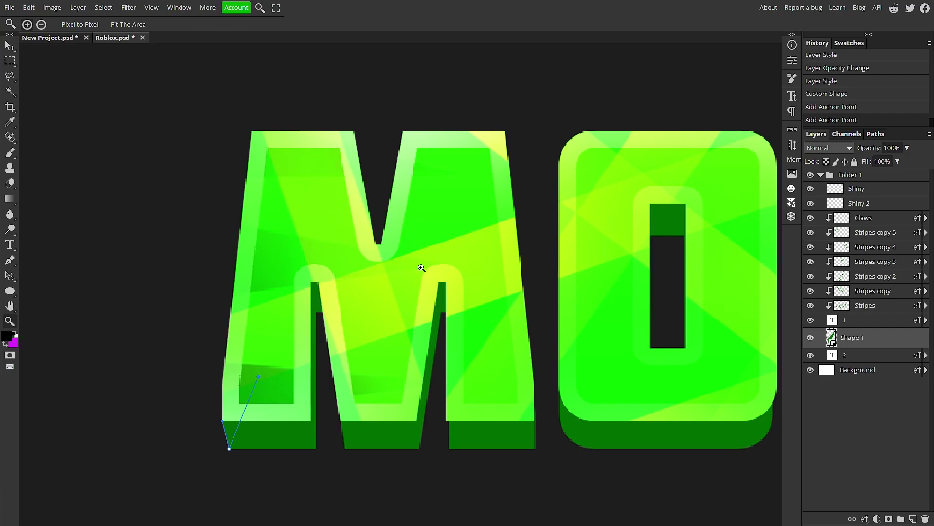
pyautogui.scroll(-1, 411, 322)
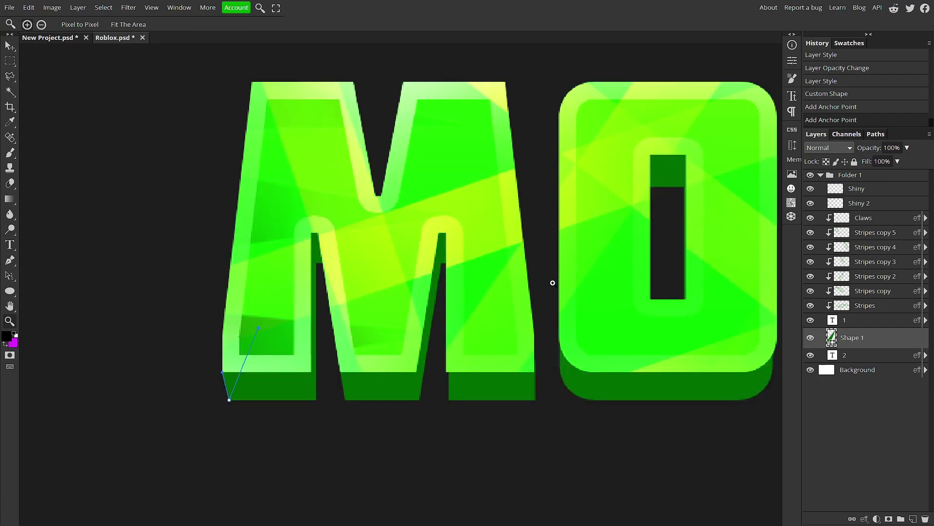
pyautogui.keyDown('alt'); pyautogui.click(615, 272); pyautogui.keyUp('alt')
pyautogui.keyDown('alt'); pyautogui.click(701, 268); pyautogui.keyUp('alt')
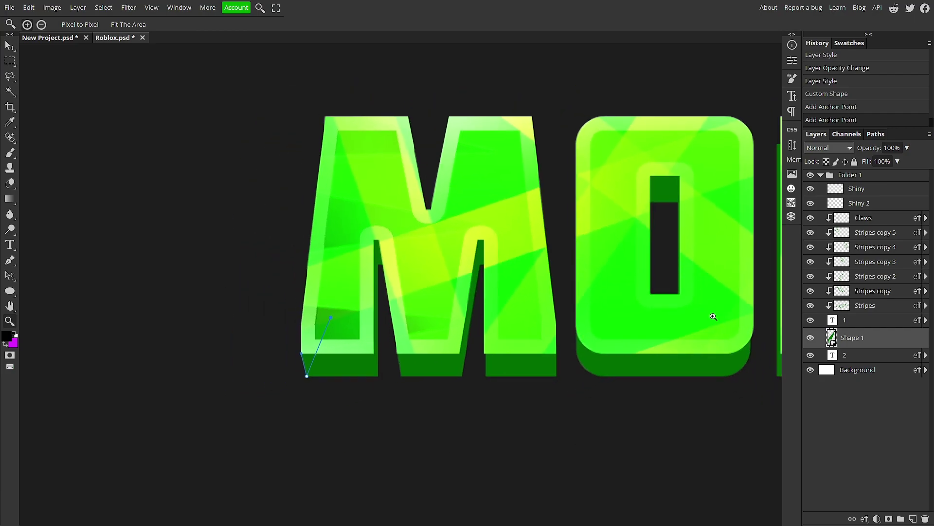
pyautogui.moveTo(714, 316); pyautogui.dragTo(693, 319)
pyautogui.moveTo(750, 311); pyautogui.dragTo(689, 313)
pyautogui.moveTo(379, 273); pyautogui.dragTo(434, 269)
pyautogui.scroll(1, 434, 268)
pyautogui.scroll(2, 422, 437)
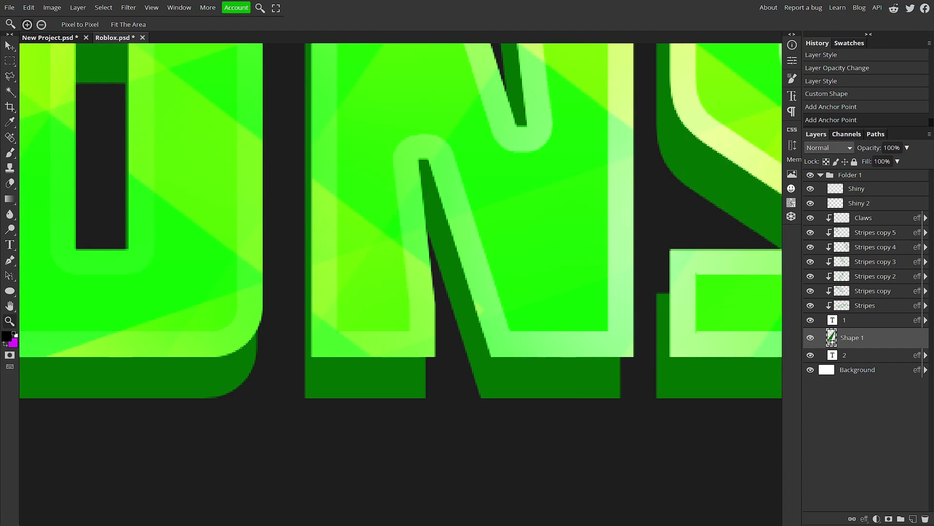
pyautogui.click(10, 260)
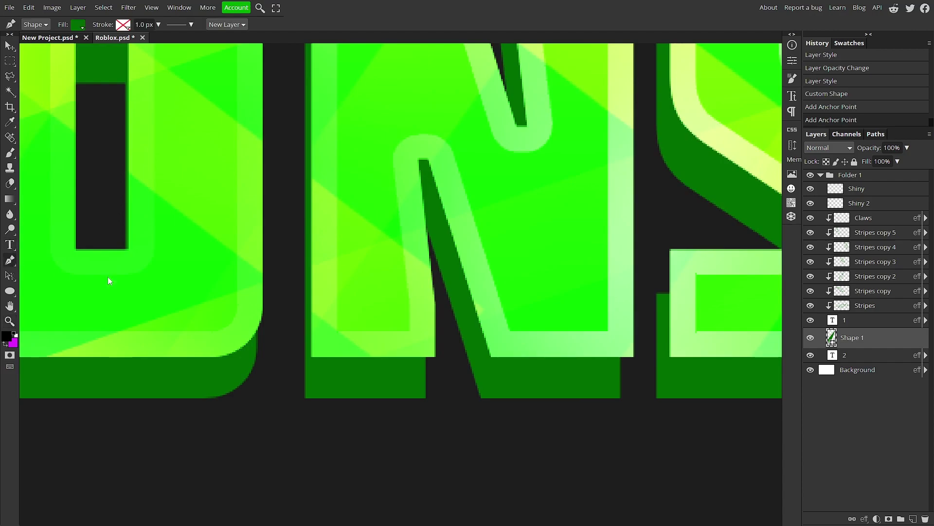
pyautogui.click(434, 355)
pyautogui.click(424, 397)
pyautogui.scroll(-3, 158, 305)
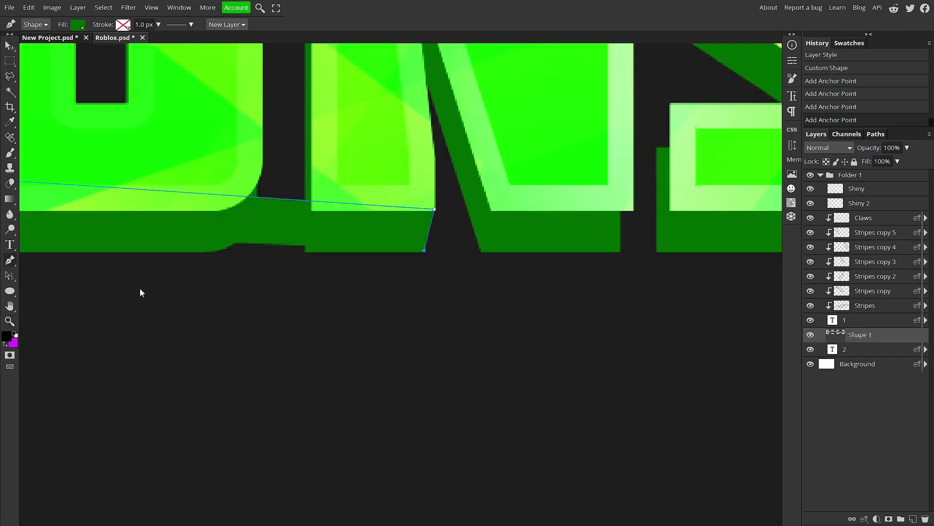
pyautogui.click(11, 322)
pyautogui.scroll(5, 111, 298)
pyautogui.scroll(3, 131, 292)
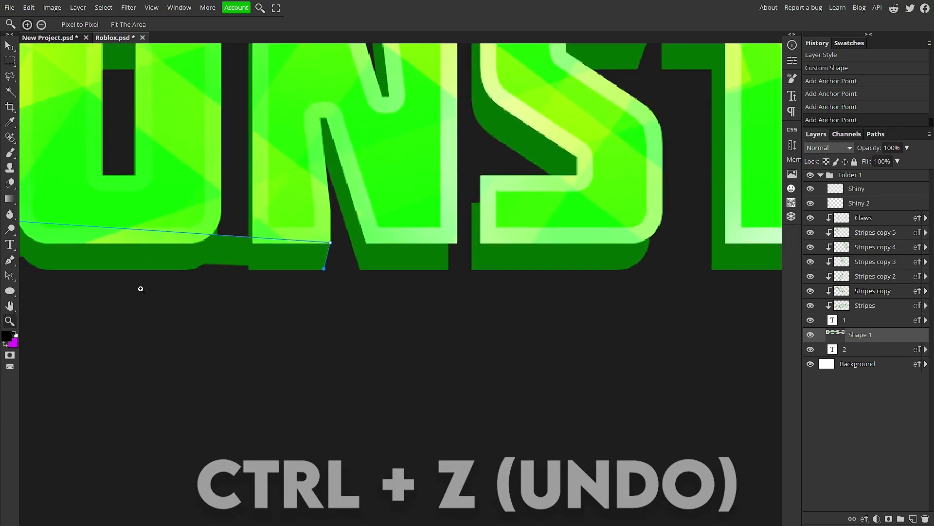
pyautogui.hscroll(-1, 160, 286)
pyautogui.hotkey('ctrl', 'z')
pyautogui.hotkey('ctrl', 'z')
# - Draw a separate dark green pen shape joining the lower-right corner of the N's left leg to the offset copy
pyautogui.scroll(2, 219, 292)
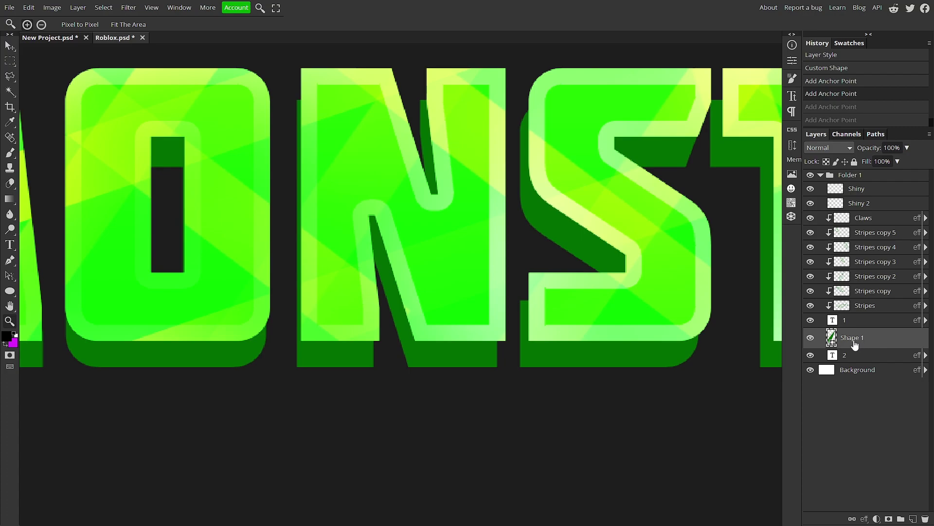
pyautogui.click(10, 260)
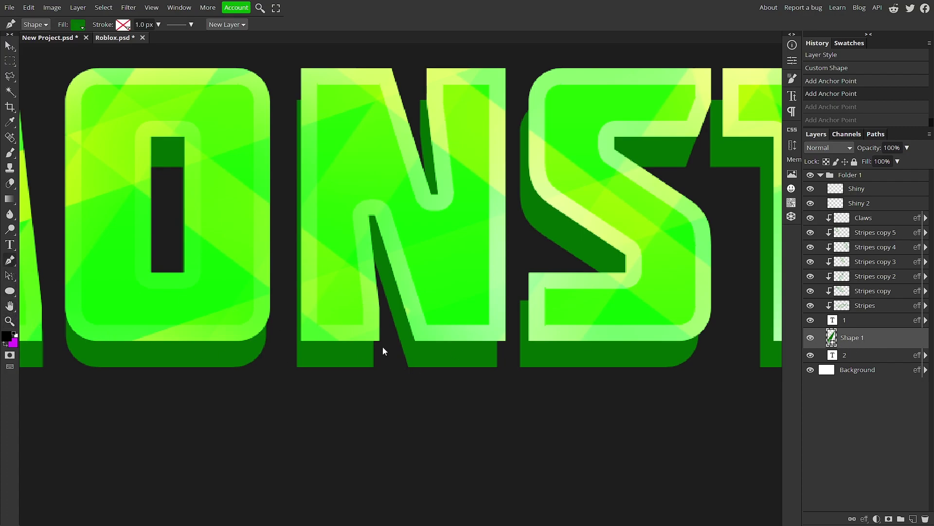
pyautogui.click(380, 340)
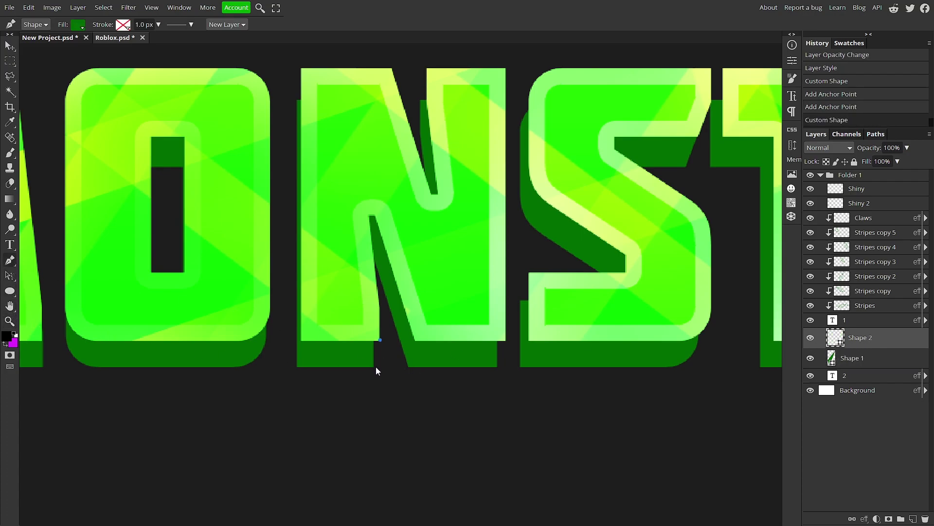
pyautogui.click(374, 367)
pyautogui.click(366, 326)
pyautogui.click(855, 357)
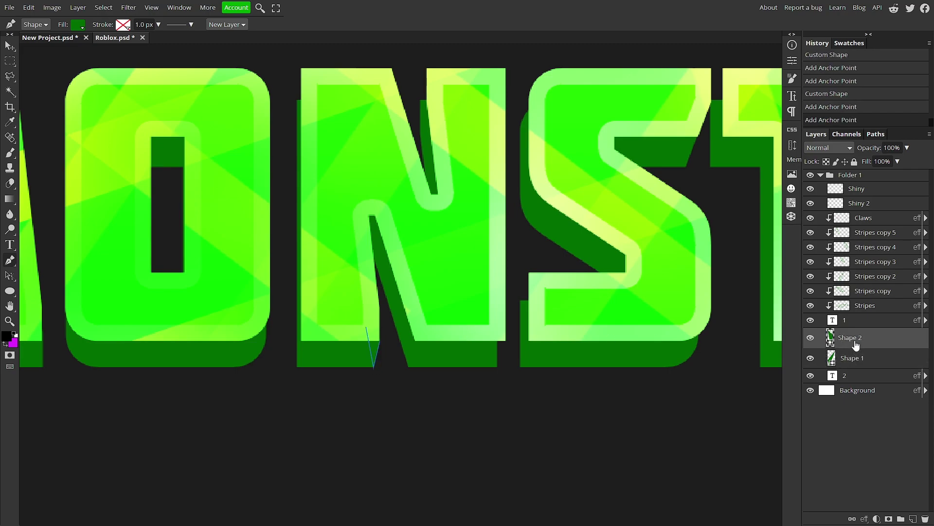
pyautogui.click(856, 340)
# - Draw dark green pen shapes bridging the gap at the N's upper notch and at its upper-left corner
pyautogui.scroll(2, 539, 387)
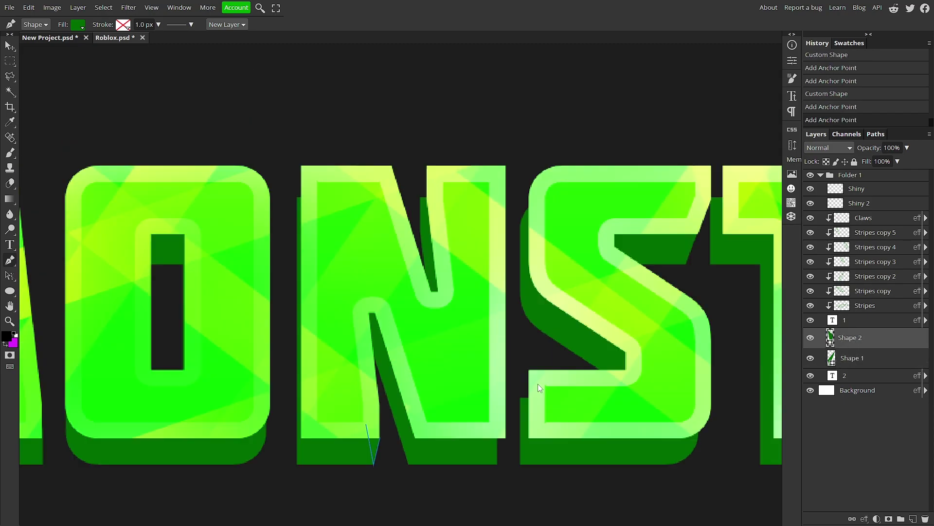
pyautogui.click(420, 198)
pyautogui.click(426, 166)
pyautogui.click(432, 208)
pyautogui.click(883, 358)
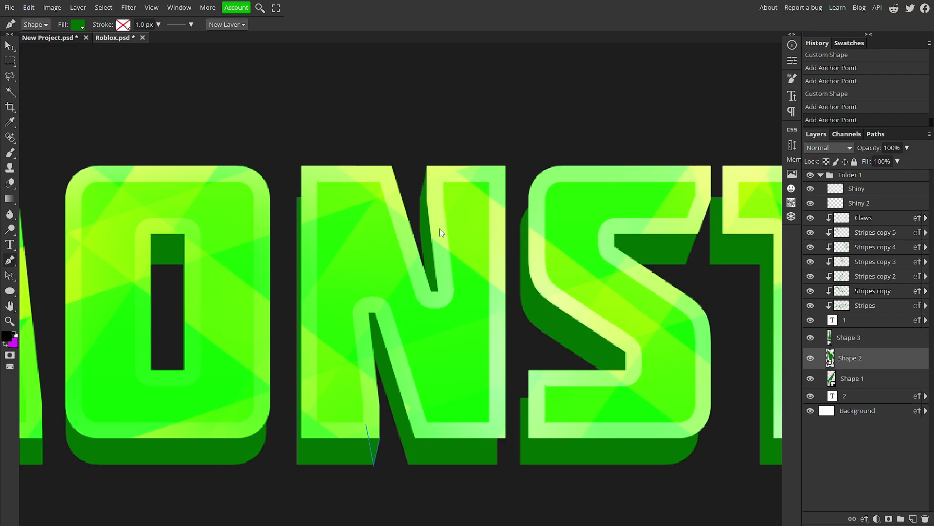
pyautogui.click(297, 197)
pyautogui.click(301, 166)
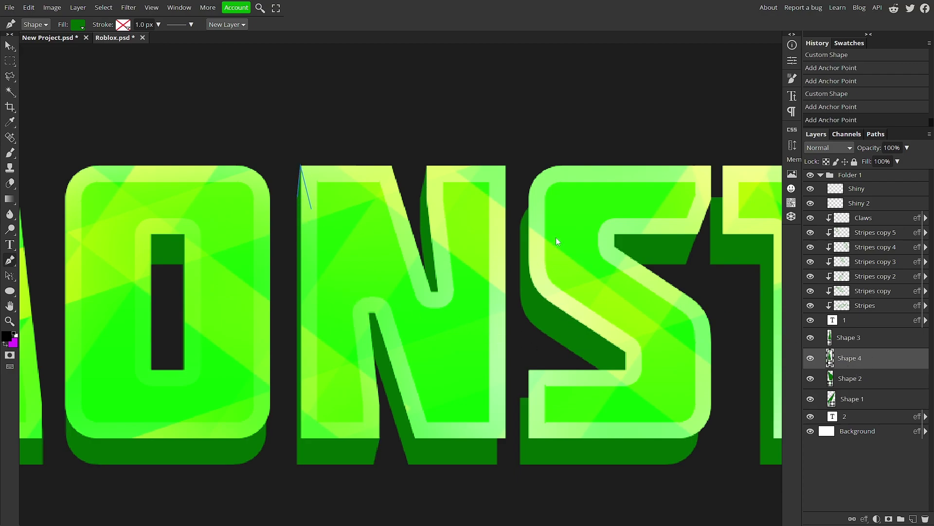
# - Bridge the S's rounded upper-left corner with a curved pen shape and its lower-left end with a straight one
pyautogui.click(520, 223)
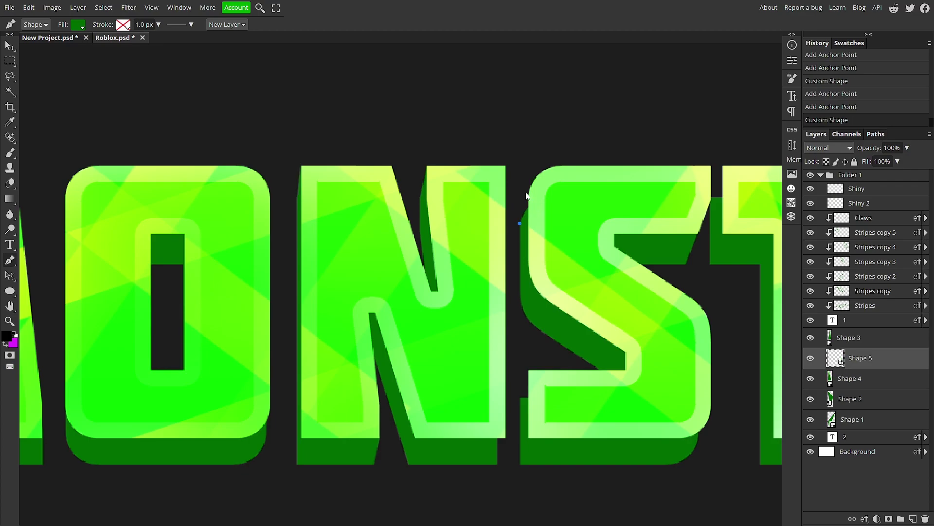
pyautogui.click(556, 165)
pyautogui.moveTo(559, 165); pyautogui.dragTo(600, 165)
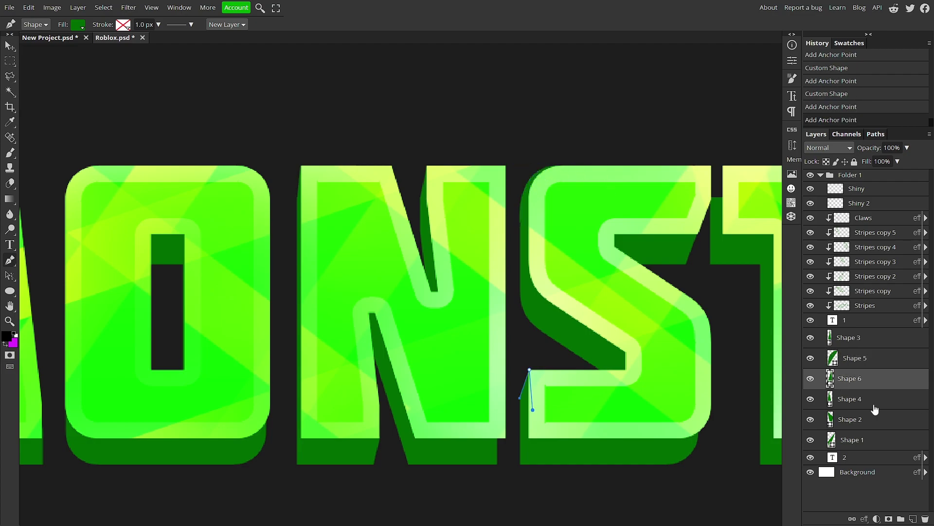
pyautogui.click(871, 405)
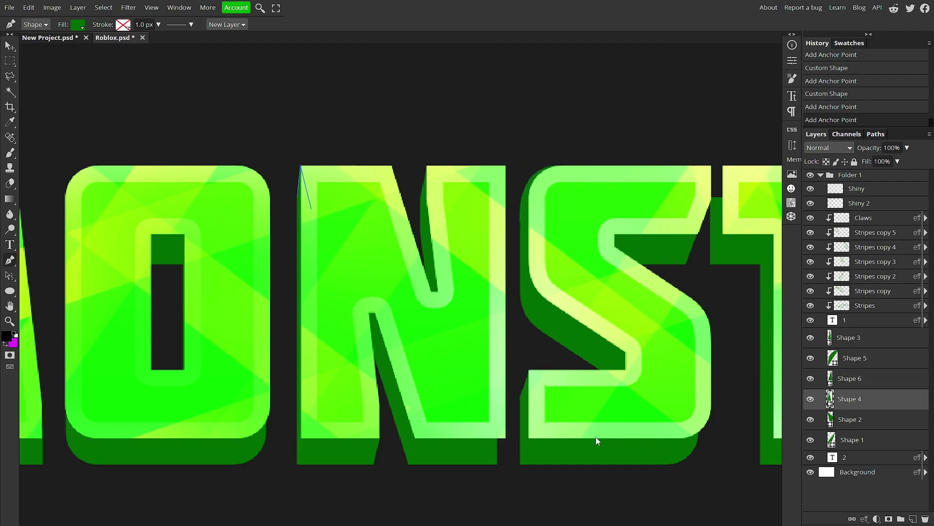
# - Draw a pen shape joining the N's lower-right corner to the matching corner of the dark green copy
pyautogui.click(497, 464)
pyautogui.click(506, 436)
pyautogui.click(492, 429)
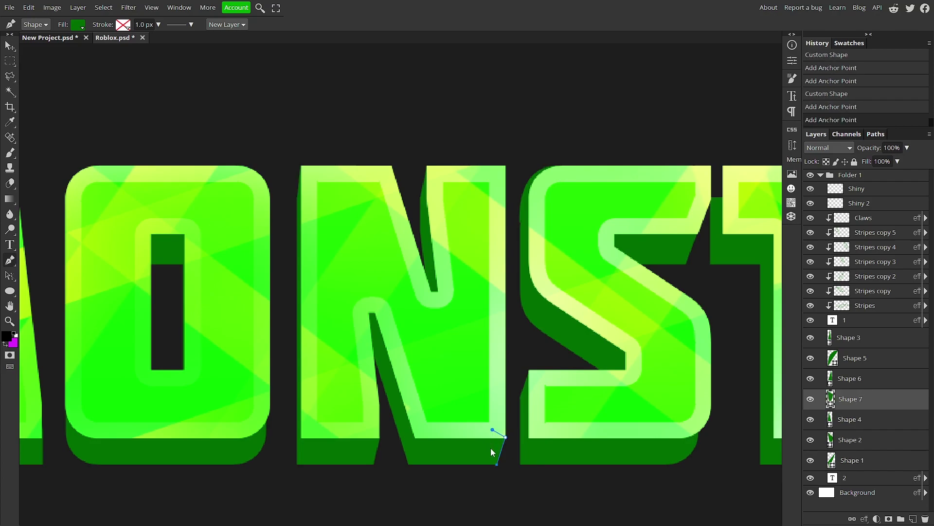
pyautogui.click(851, 422)
# - Draw a curved pen shape joining the O's rounded lower-right corner to the dark green copy beneath it
pyautogui.click(10, 320)
pyautogui.scroll(-3, 186, 326)
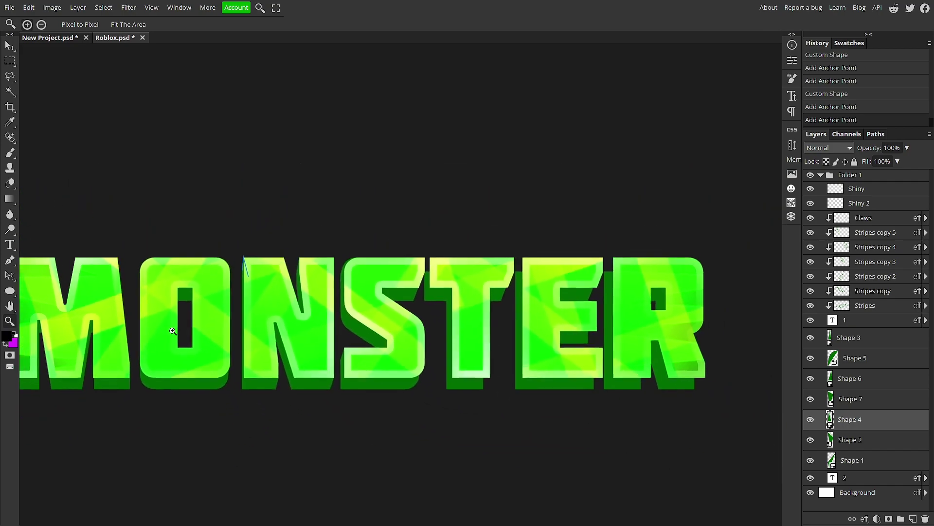
pyautogui.scroll(2, 175, 378)
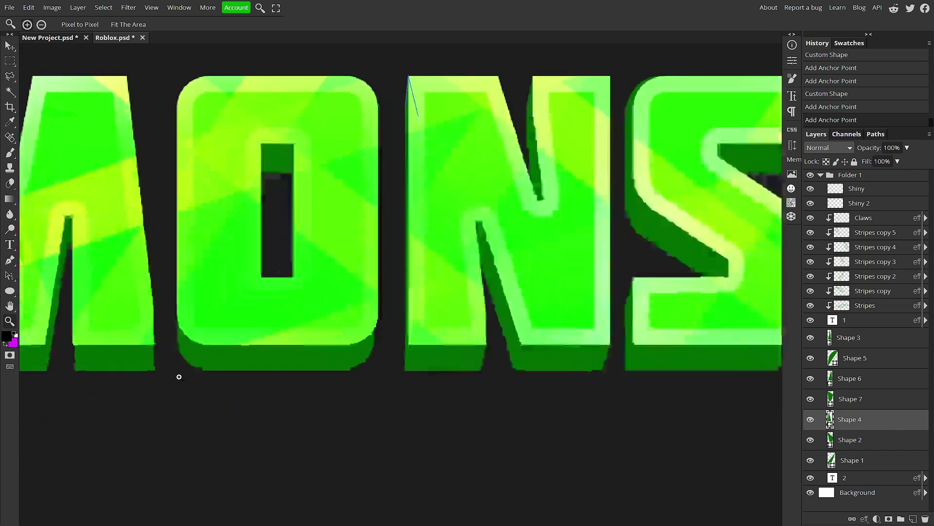
pyautogui.scroll(2, 426, 323)
pyautogui.click(834, 353)
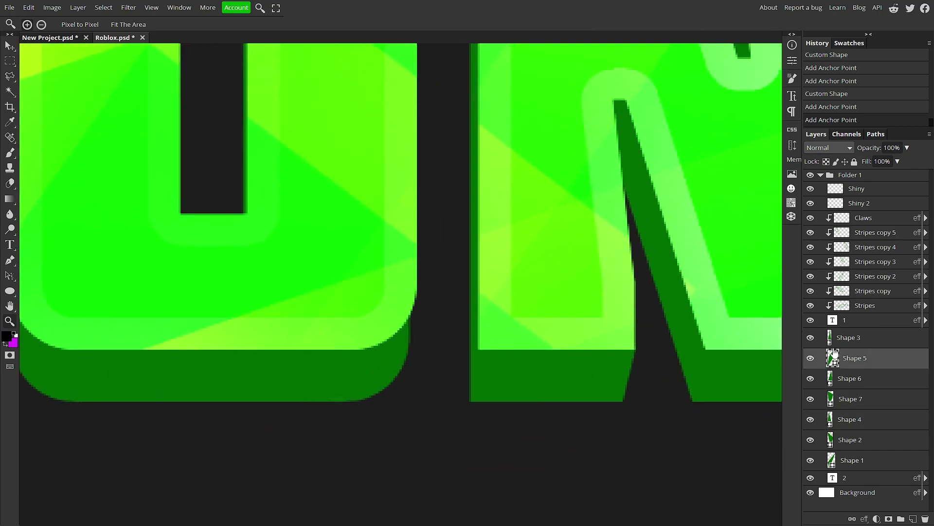
pyautogui.click(10, 260)
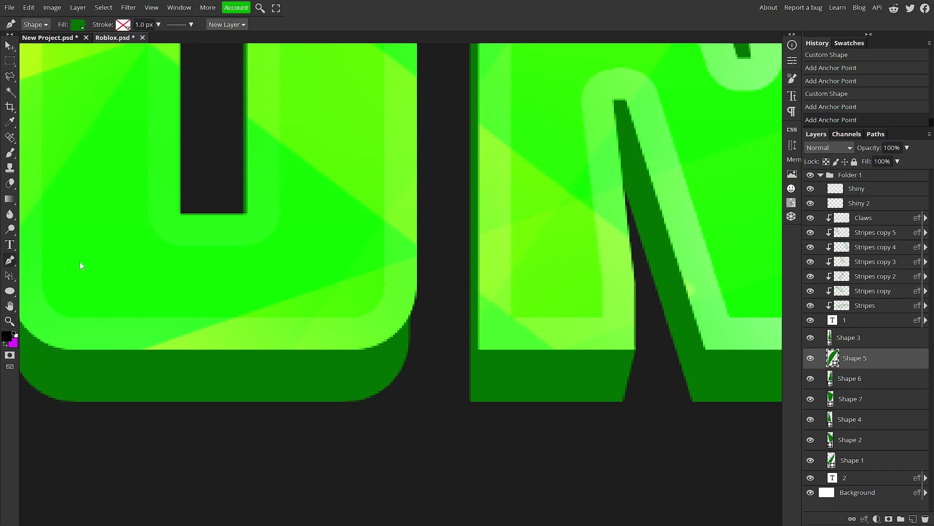
pyautogui.click(417, 294)
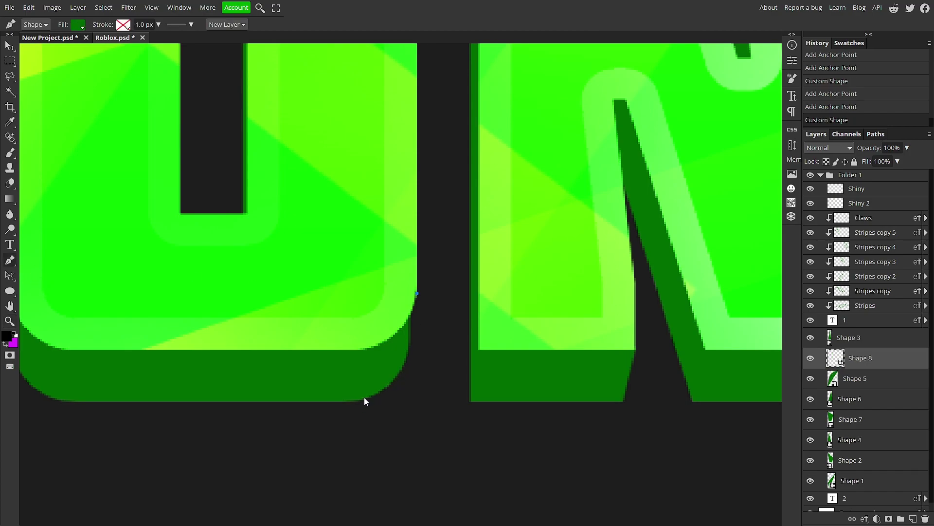
pyautogui.moveTo(358, 399); pyautogui.dragTo(289, 409)
pyautogui.click(854, 404)
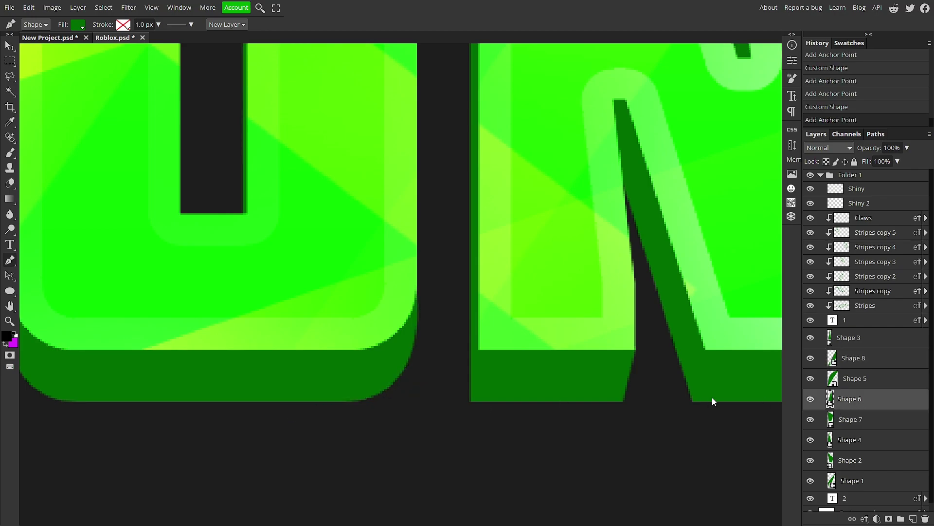
# - Draw a pen shape joining the T's upper-left corner to the matching corner of the dark green copy
pyautogui.click(9, 321)
pyautogui.scroll(-5, 83, 311)
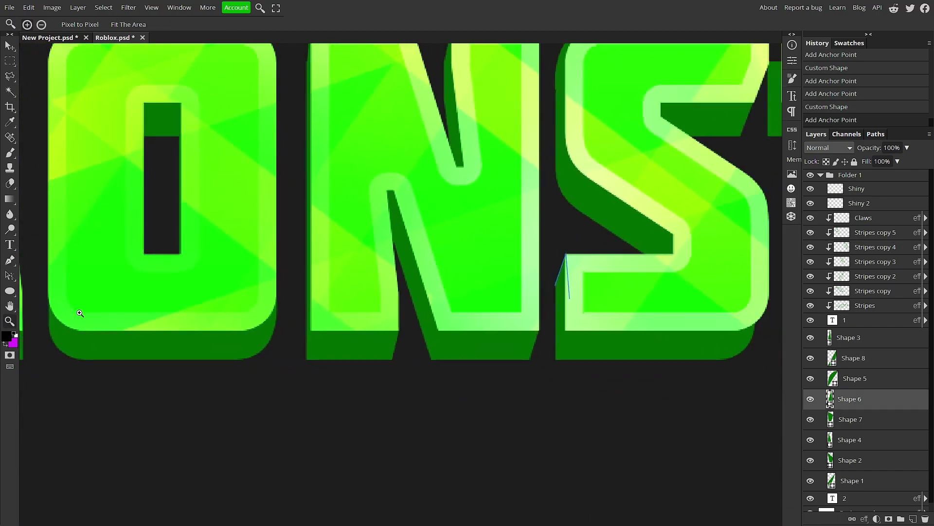
pyautogui.scroll(-3, 249, 207)
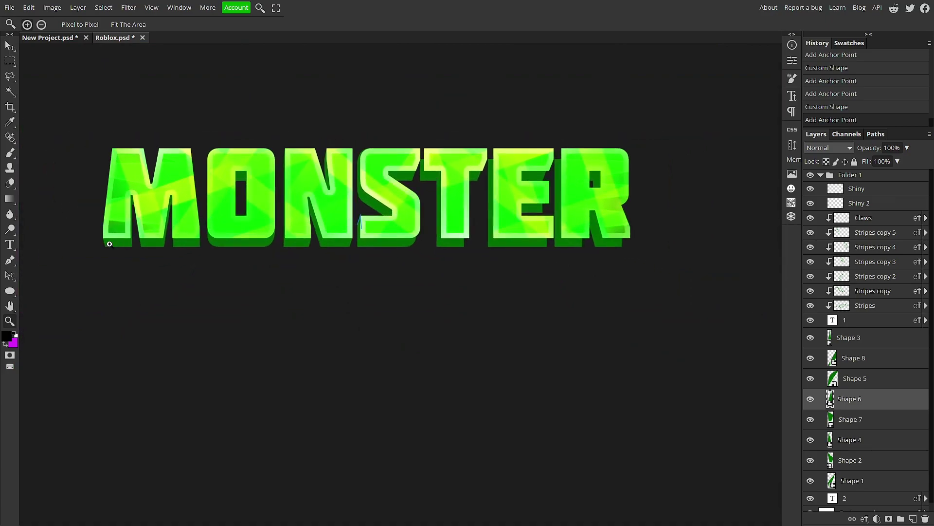
pyautogui.scroll(3, 110, 245)
pyautogui.scroll(2, 120, 234)
pyautogui.scroll(-4, 188, 214)
pyautogui.scroll(6, 449, 198)
pyautogui.scroll(1, 487, 87)
pyautogui.click(866, 358)
pyautogui.press('p')
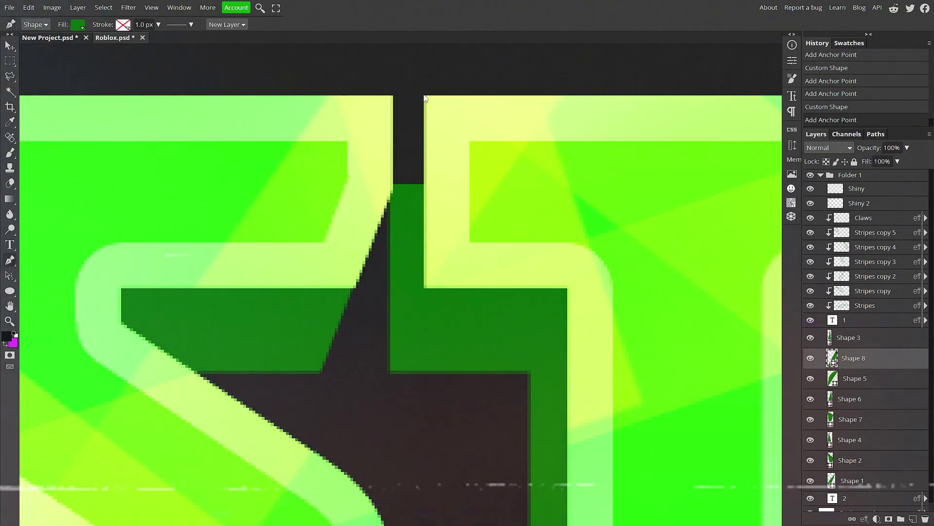
pyautogui.click(424, 94)
pyautogui.click(391, 186)
pyautogui.click(426, 189)
pyautogui.click(867, 337)
# - Draw a pen shape joining the lower-right corner of the T's stem to the dark green copy
pyautogui.scroll(-10, 421, 336)
pyautogui.press('z')
pyautogui.scroll(-2, 422, 336)
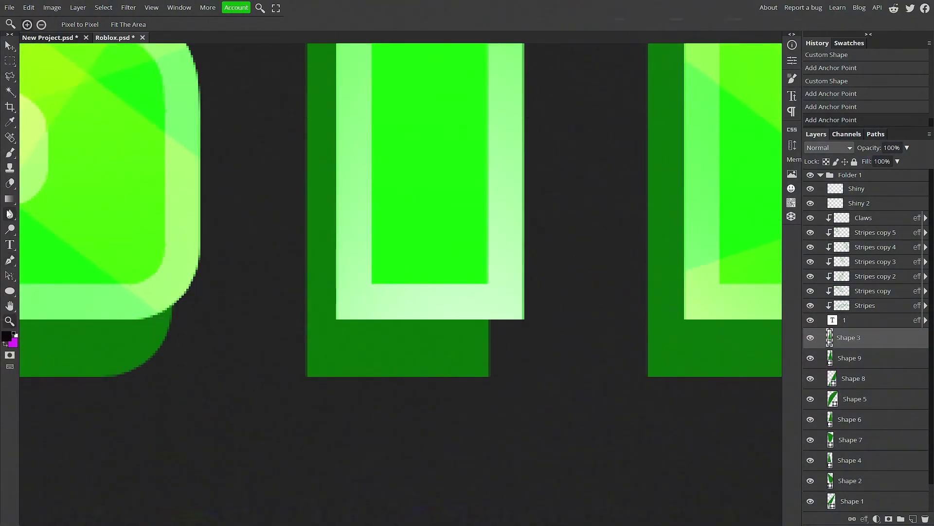
pyautogui.press('p')
pyautogui.click(489, 376)
pyautogui.click(523, 319)
pyautogui.click(472, 298)
# - Draw a pen shape joining the lower corner of the T's right arm to the dark green copy
pyautogui.scroll(10, 613, 292)
pyautogui.click(613, 261)
pyautogui.click(578, 329)
pyautogui.click(578, 247)
pyautogui.click(859, 378)
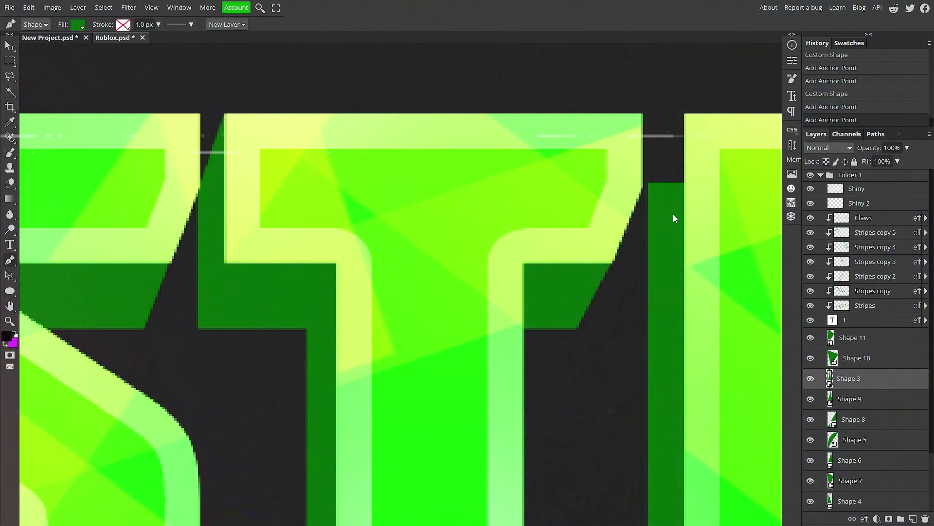
# - Draw a pen shape joining the E's upper-left corner to the dark green copy, undoing any stray anchor point
pyautogui.click(648, 183)
pyautogui.click(685, 114)
pyautogui.click(692, 229)
pyautogui.press('z')
pyautogui.scroll(-3, 422, 292)
pyautogui.click(500, 338)
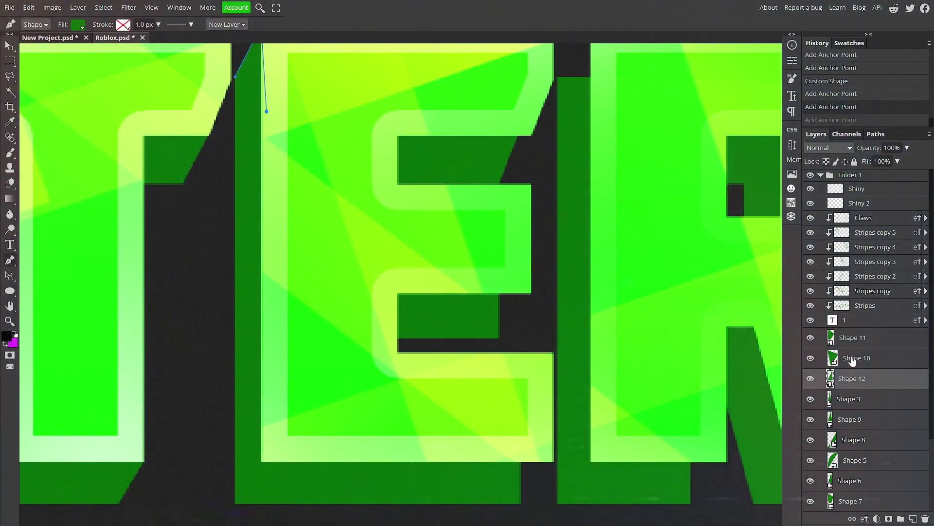
pyautogui.hotkey('ctrl', 'z')
# - Draw separate pen shapes joining the lower-right corners of the E's middle and upper arms to the dark green copy
pyautogui.click(857, 357)
pyautogui.click(500, 338)
pyautogui.click(531, 293)
pyautogui.click(481, 277)
pyautogui.click(852, 337)
pyautogui.scroll(3, 530, 281)
pyautogui.scroll(-5, 536, 370)
# - Draw a pen shape joining the lower-right corner of the E's bottom arm to the dark green copy
pyautogui.click(520, 406)
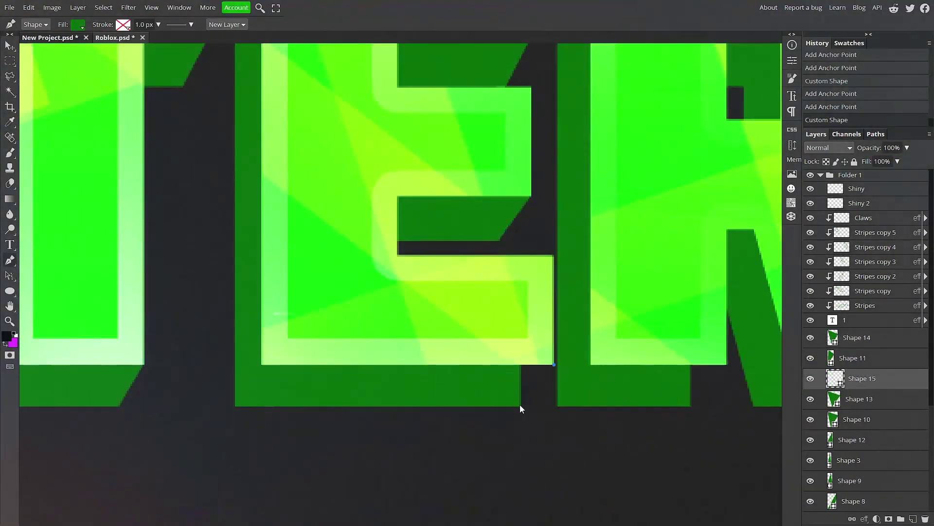
pyautogui.click(554, 365)
pyautogui.click(511, 359)
pyautogui.click(859, 398)
# - Draw pen shapes bridging the lower-right corner of the R's left leg and the R's upper-left corner
pyautogui.click(727, 364)
pyautogui.click(690, 404)
pyautogui.click(682, 350)
pyautogui.click(591, 124)
pyautogui.click(599, 208)
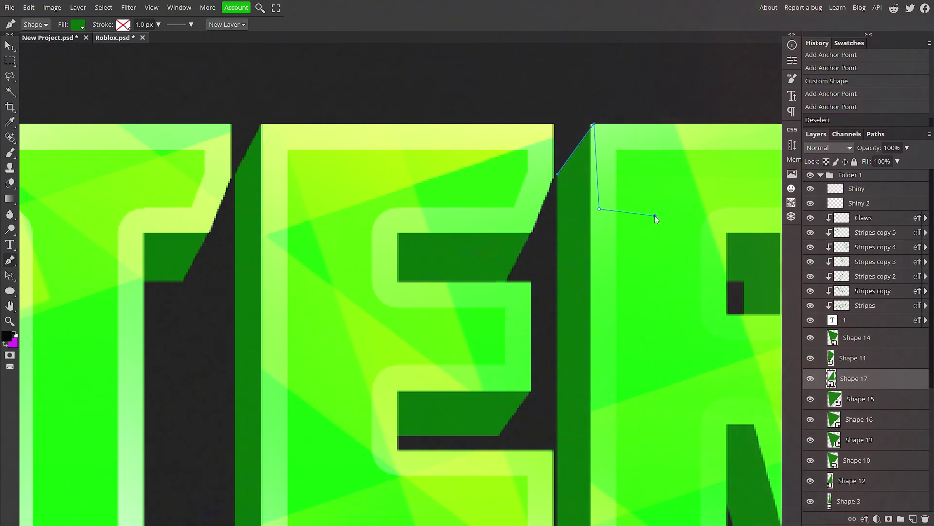
# - Draw a pen shape joining the lower-right corner of the R's right leg to the dark green copy
pyautogui.click(10, 321)
pyautogui.scroll(-4, 230, 303)
pyautogui.scroll(3, 528, 463)
pyautogui.click(861, 399)
pyautogui.click(10, 261)
pyautogui.click(606, 412)
pyautogui.click(573, 447)
pyautogui.click(548, 407)
pyautogui.click(849, 417)
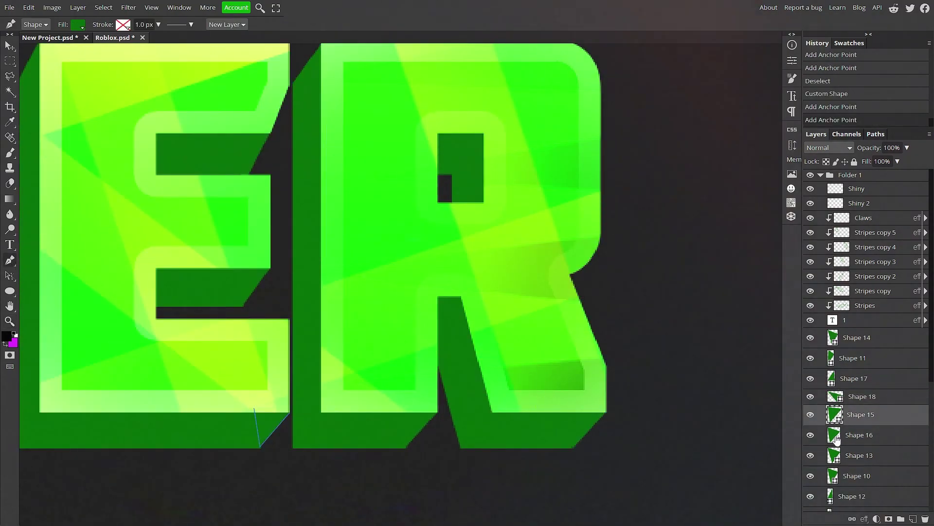
# - Select all the pen shape layers between text layers 1 and 2, from Shape 14 to Shape 1
pyautogui.click(9, 322)
pyautogui.scroll(-5, 107, 331)
pyautogui.scroll(-2, 84, 332)
pyautogui.scroll(3, 446, 281)
pyautogui.scroll(1, 440, 289)
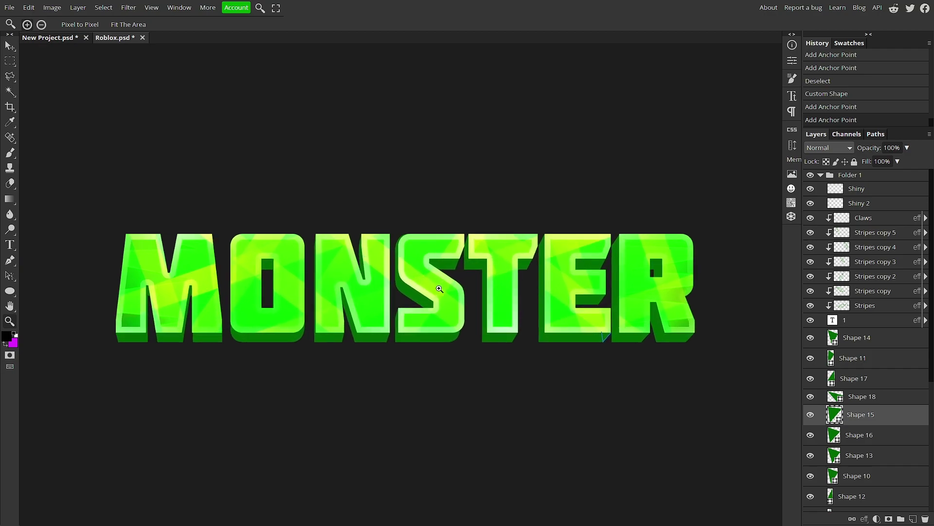
pyautogui.click(858, 340)
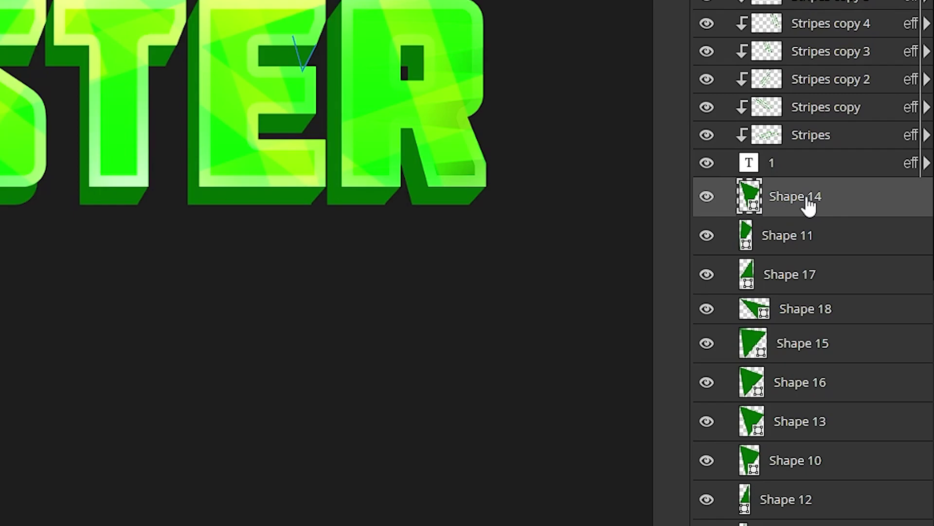
pyautogui.scroll(-8, 800, 341)
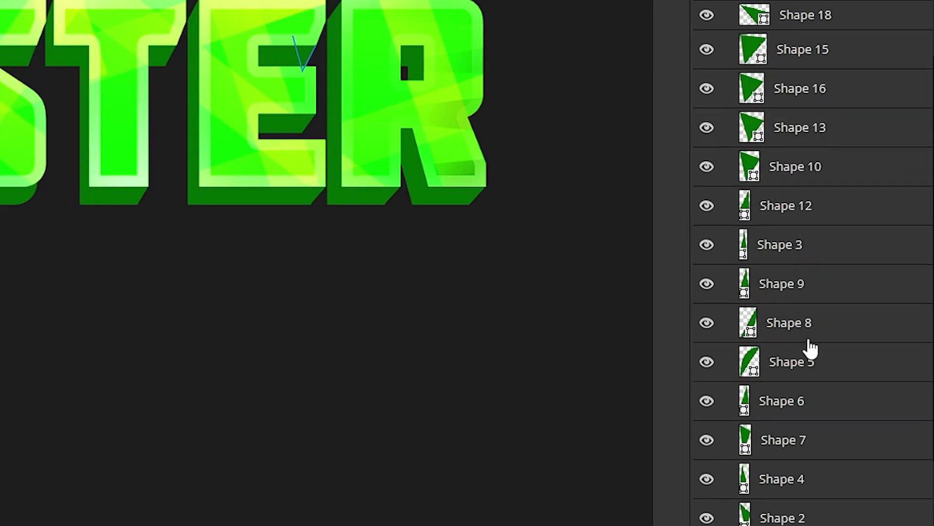
pyautogui.keyDown('shift'); pyautogui.click(799, 458); pyautogui.keyUp('shift')
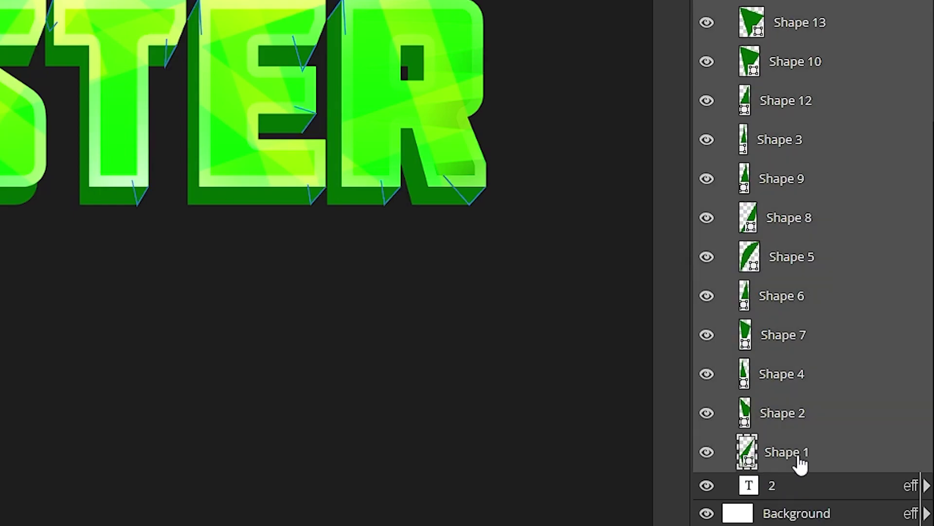
pyautogui.scroll(8, 789, 397)
pyautogui.scroll(-6, 801, 384)
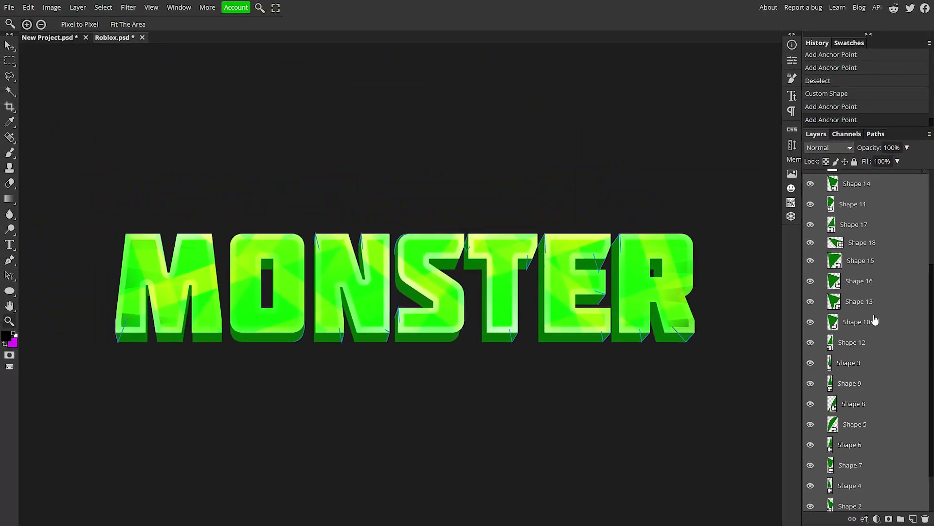
# - Merge the selected pen shapes into a single layer, and merge that layer with text layer 2
pyautogui.rightClick(848, 138)
pyautogui.click(884, 261)
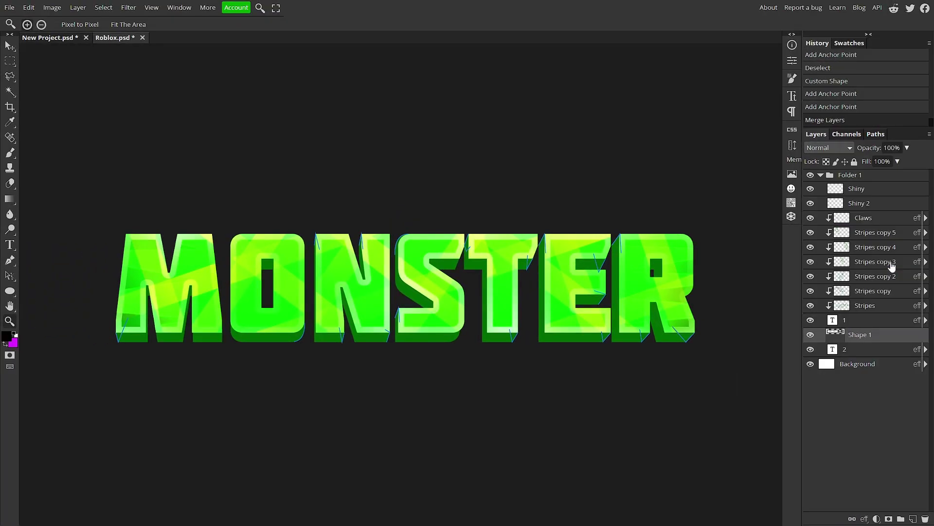
pyautogui.click(810, 335)
pyautogui.keyDown('shift'); pyautogui.click(860, 351); pyautogui.keyUp('shift')
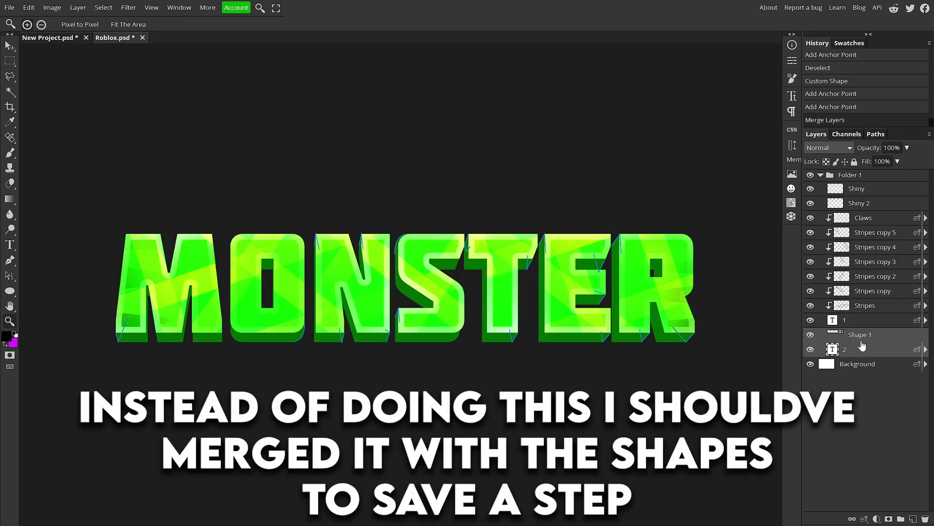
pyautogui.rightClick(862, 345)
pyautogui.click(859, 361)
pyautogui.click(811, 335)
pyautogui.click(811, 335)
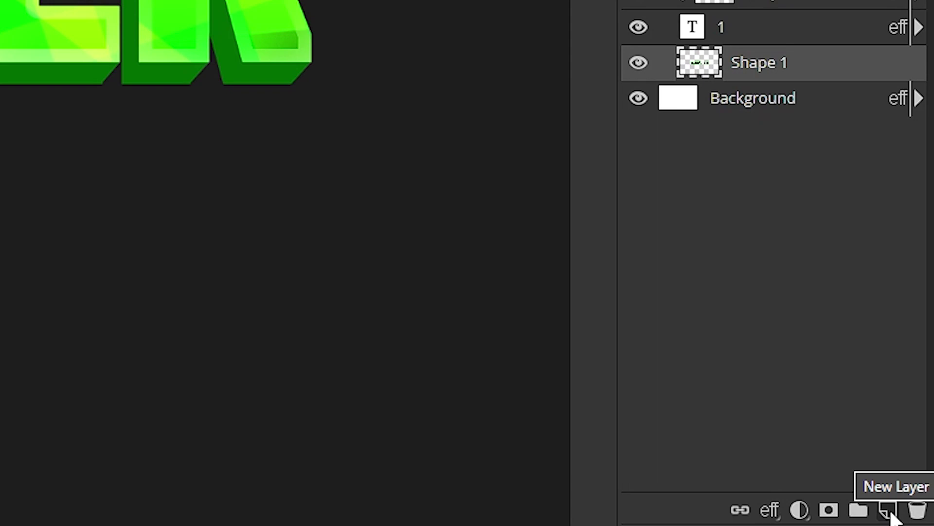
# - Add a new layer directly above Shape 1 and activate the Brush tool
pyautogui.click(889, 510)
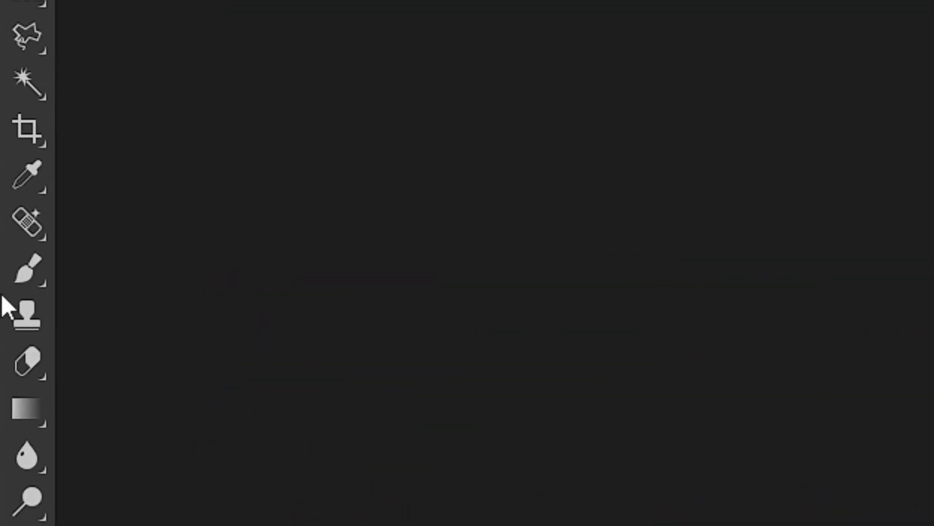
pyautogui.click(7, 152)
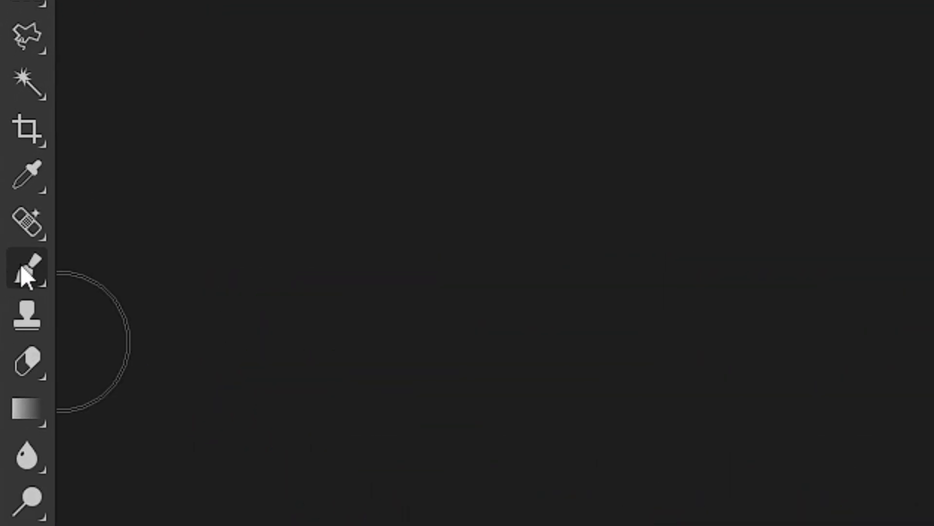
pyautogui.rightClick(21, 269)
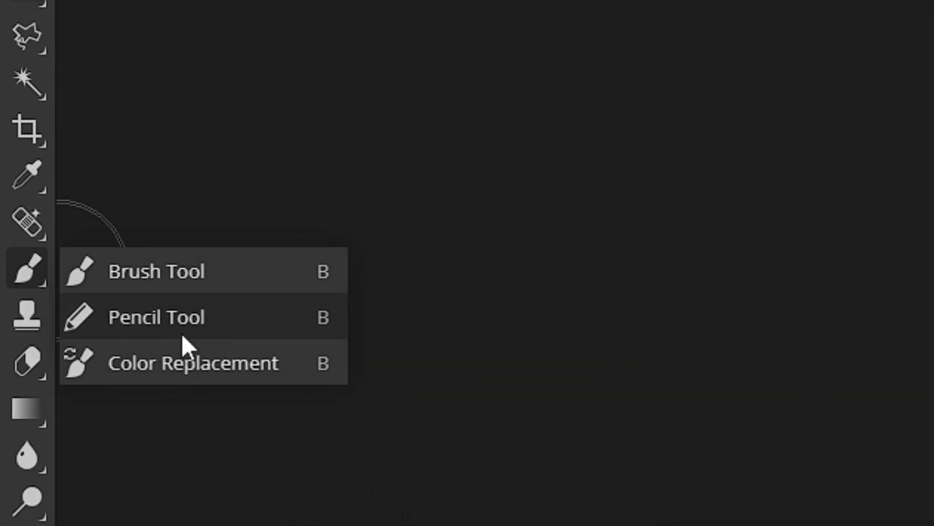
pyautogui.click(141, 277)
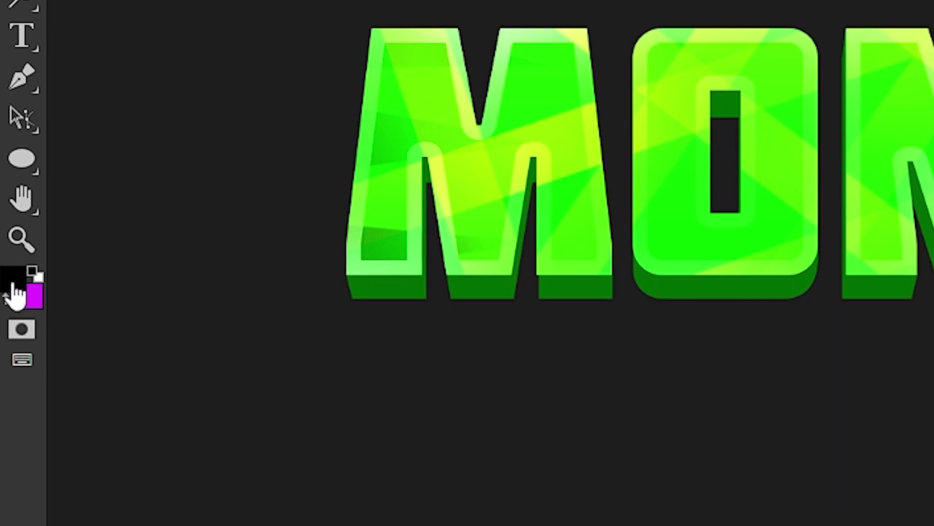
# - Set the foreground colour to white, hex ffffff
pyautogui.click(15, 287)
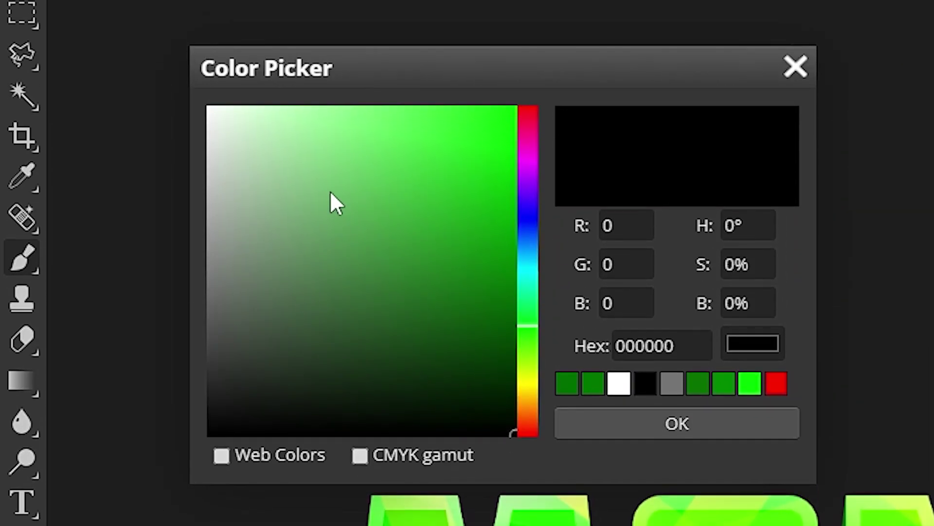
pyautogui.click(299, 206)
pyautogui.moveTo(297, 206); pyautogui.dragTo(203, 105)
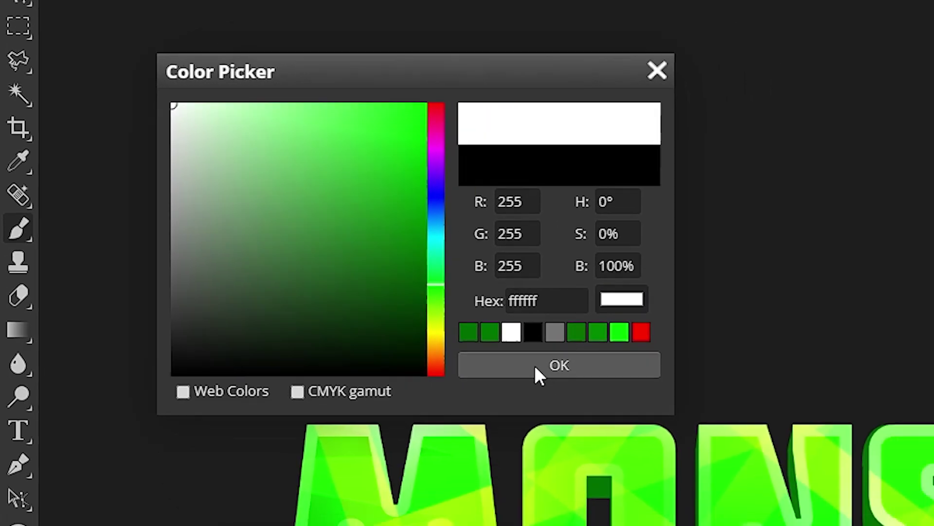
pyautogui.click(655, 423)
# - Set the brush to 65% opacity, 264 px size and 0% hardness
pyautogui.click(190, 25)
pyautogui.moveTo(174, 40); pyautogui.dragTo(184, 40)
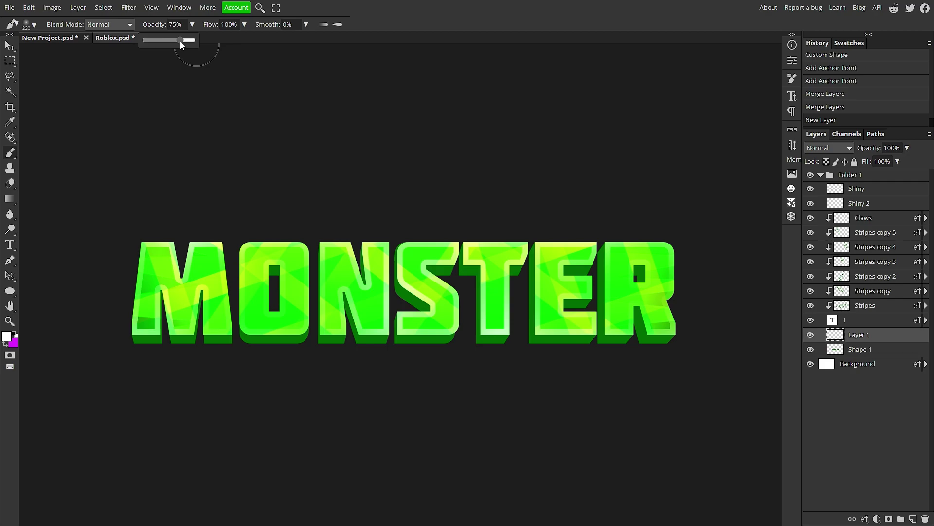
pyautogui.moveTo(180, 41); pyautogui.dragTo(177, 40)
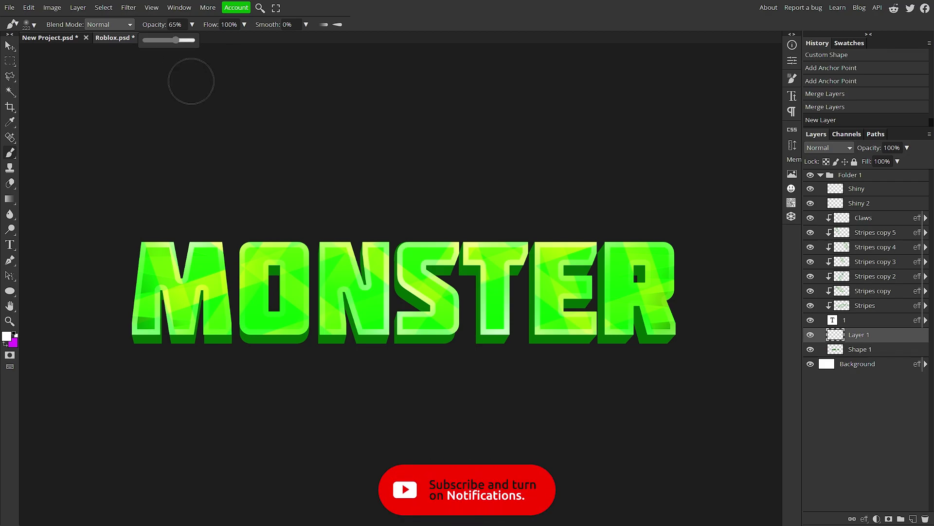
pyautogui.click(34, 25)
pyautogui.moveTo(119, 50); pyautogui.dragTo(131, 53)
pyautogui.moveTo(77, 73)
pyautogui.mouseDown()
pyautogui.moveTo(112, 73)
pyautogui.moveTo(77, 78)
pyautogui.mouseUp()
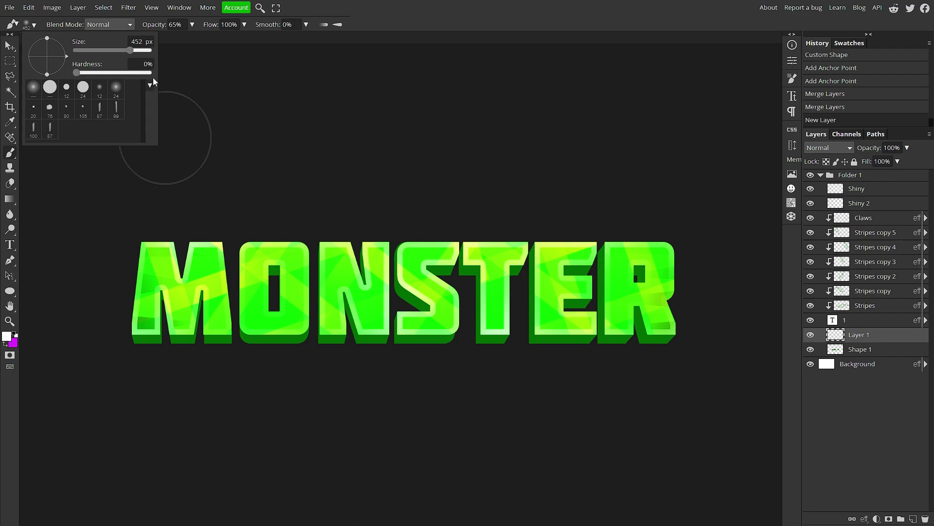
pyautogui.moveTo(130, 50); pyautogui.dragTo(121, 53)
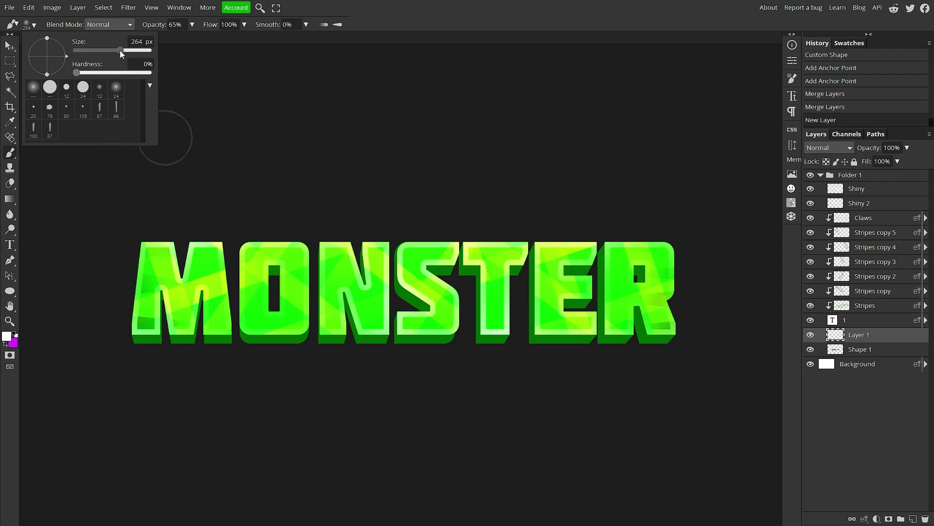
# - Enlarge the soft brush to about the width of the letter O
pyautogui.click(178, 370)
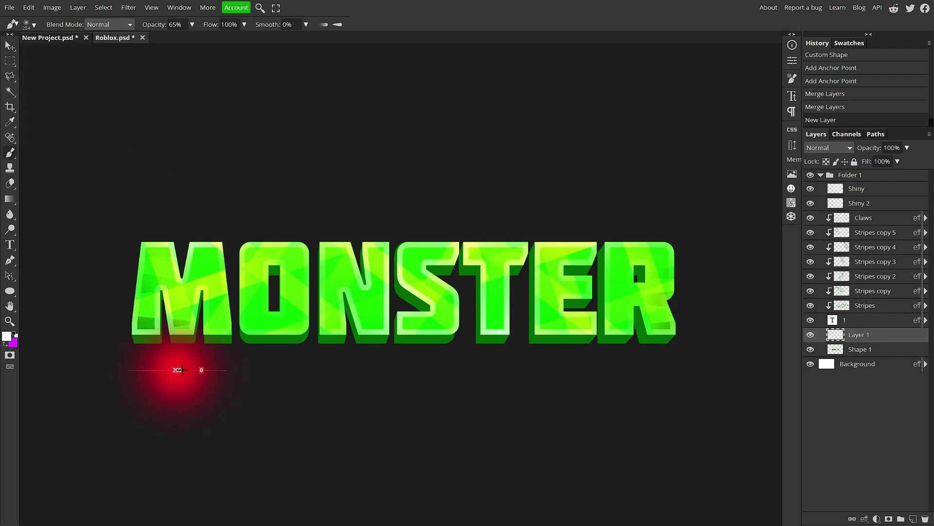
pyautogui.click(178, 370)
pyautogui.moveTo(201, 394)
pyautogui.mouseDown()
pyautogui.moveTo(186, 382)
pyautogui.moveTo(429, 393)
pyautogui.moveTo(177, 382)
pyautogui.moveTo(271, 386)
pyautogui.mouseUp()
pyautogui.moveTo(273, 93)
pyautogui.mouseDown()
pyautogui.moveTo(244, 328)
pyautogui.moveTo(256, 435)
pyautogui.moveTo(219, 444)
pyautogui.moveTo(238, 233)
pyautogui.moveTo(140, 304)
pyautogui.moveTo(121, 326)
pyautogui.moveTo(141, 348)
pyautogui.moveTo(112, 314)
pyautogui.moveTo(102, 247)
pyautogui.moveTo(72, 300)
pyautogui.moveTo(17, 311)
pyautogui.mouseUp()
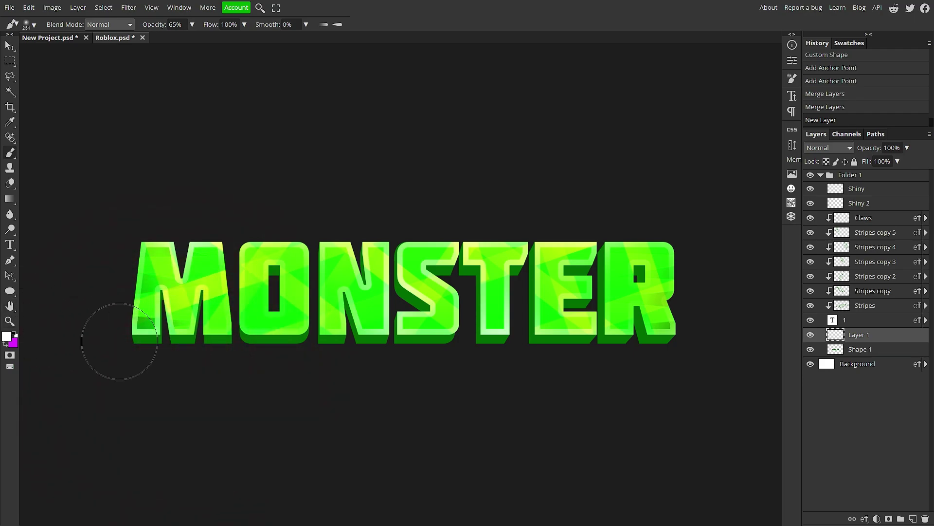
# - Make Layer 1 a clipping mask on the merged Shape 1 layer
pyautogui.moveTo(162, 392); pyautogui.dragTo(174, 392)
pyautogui.hotkey('ctrl', 'z')
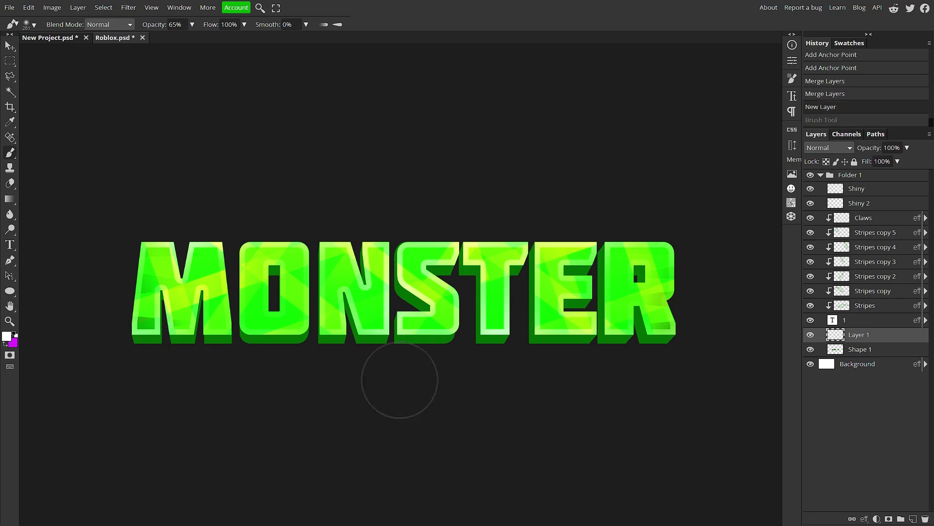
pyautogui.rightClick(883, 339)
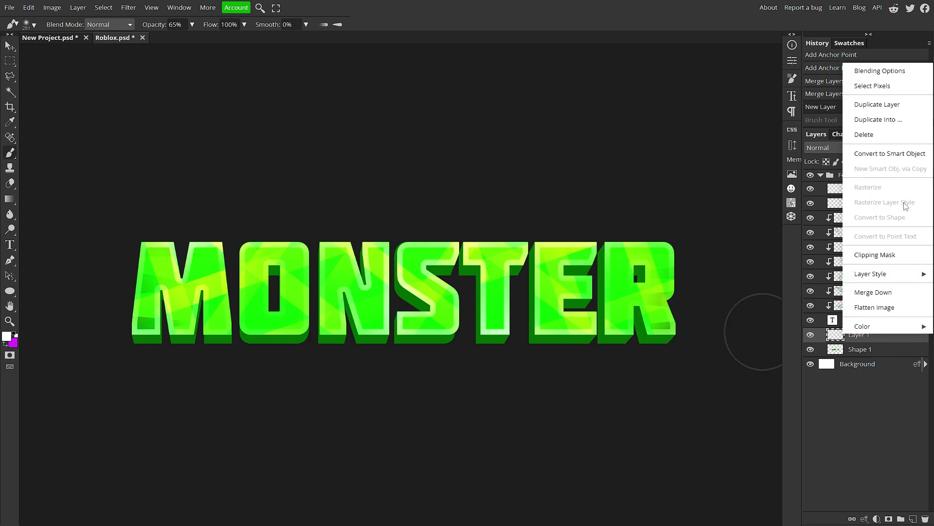
pyautogui.click(907, 258)
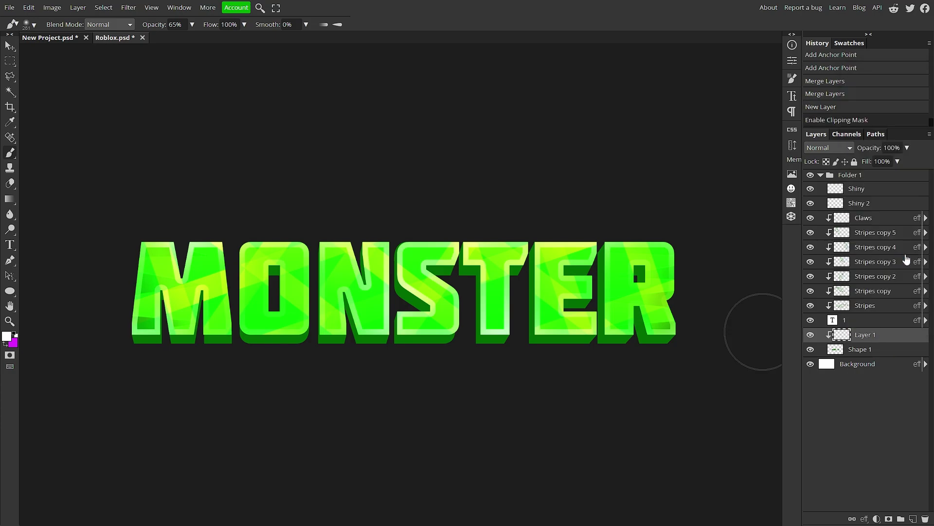
# - Brush a soft white highlight along the bottom extrusion of the M
pyautogui.moveTo(152, 395); pyautogui.dragTo(209, 381)
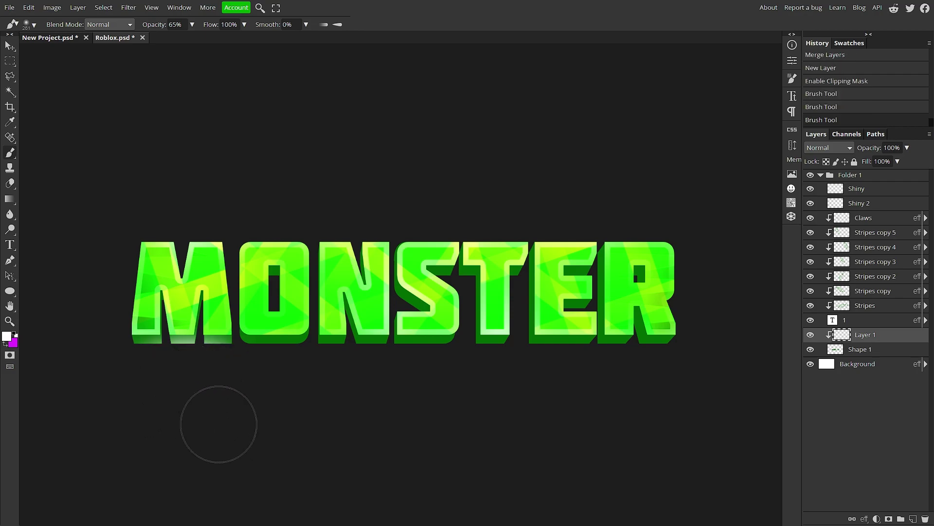
pyautogui.hotkey('ctrl', 'z')
pyautogui.hotkey('ctrl', 'z')
pyautogui.hotkey('ctrl', 'shift', 'z')
pyautogui.hotkey('ctrl', 'shift', 'z')
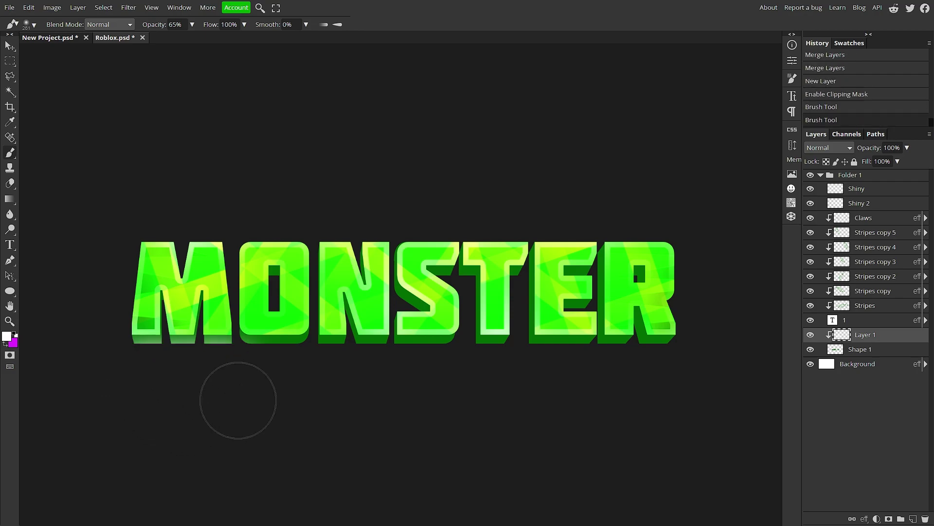
# - Brush soft white highlights along the bottom extrusion of the letters from S to E
pyautogui.moveTo(499, 385)
pyautogui.mouseDown()
pyautogui.moveTo(570, 369)
pyautogui.moveTo(689, 401)
pyautogui.moveTo(633, 415)
pyautogui.mouseUp()
pyautogui.hotkey('ctrl', 'z')
pyautogui.moveTo(560, 374); pyautogui.dragTo(516, 387)
pyautogui.click(451, 390)
pyautogui.click(442, 378)
# - Reduce the brush size and paint white highlights on the extrusion inside the S and beside the T's stem
pyautogui.press('[')
pyautogui.press('[')
pyautogui.press('[')
pyautogui.press('[')
pyautogui.press('[')
pyautogui.press('[')
pyautogui.press('[')
pyautogui.press('[')
pyautogui.press('[')
pyautogui.moveTo(431, 298); pyautogui.dragTo(439, 286)
pyautogui.click(469, 291)
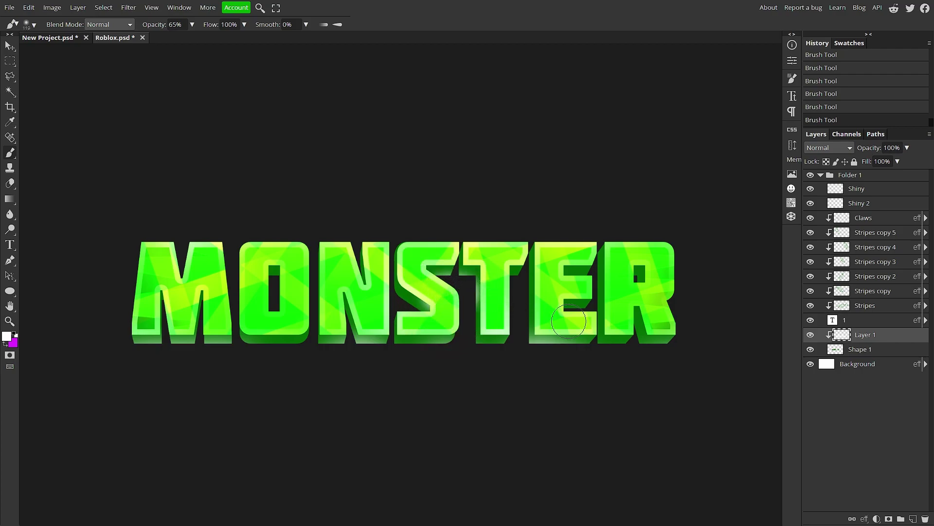
# - Undo the last stroke and, with a smaller brush, paint white highlights on the extrusion between the E's arms
pyautogui.hotkey('ctrl', 'z')
pyautogui.press('[')
pyautogui.press('[')
pyautogui.press('[')
pyautogui.press('[')
pyautogui.press('[')
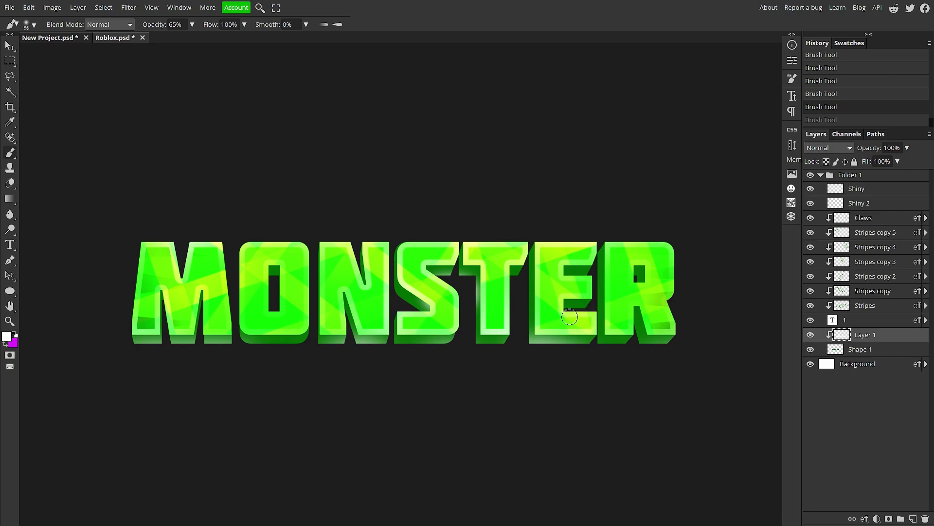
pyautogui.moveTo(568, 317); pyautogui.dragTo(584, 329)
pyautogui.hotkey('ctrl', 'z')
pyautogui.hotkey('ctrl', 'shift', 'z')
pyautogui.hotkey('ctrl', 'z')
pyautogui.moveTo(572, 238); pyautogui.dragTo(572, 224)
pyautogui.moveTo(567, 281); pyautogui.dragTo(583, 273)
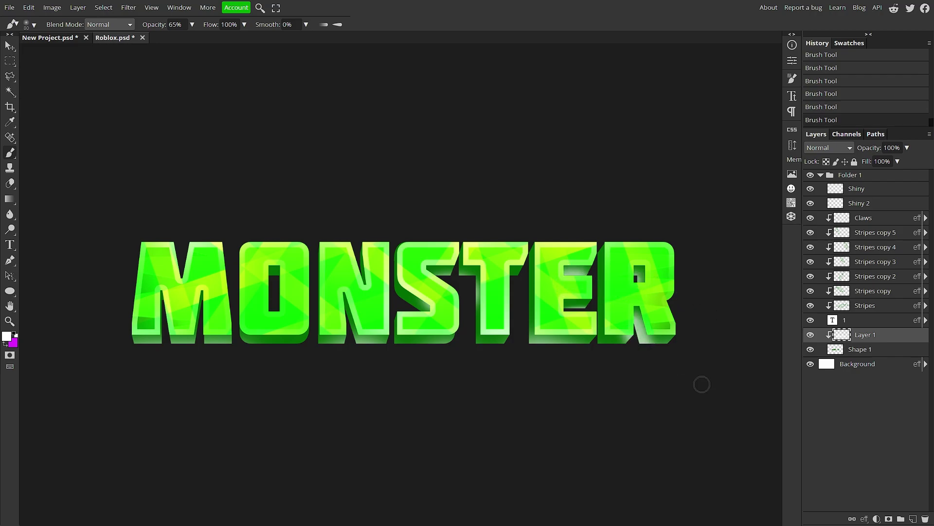
pyautogui.hotkey('ctrl', 'z')
pyautogui.hotkey('ctrl', 'shift', 'z')
pyautogui.hotkey('ctrl', 'z')
pyautogui.hotkey('ctrl', 'shift', 'z')
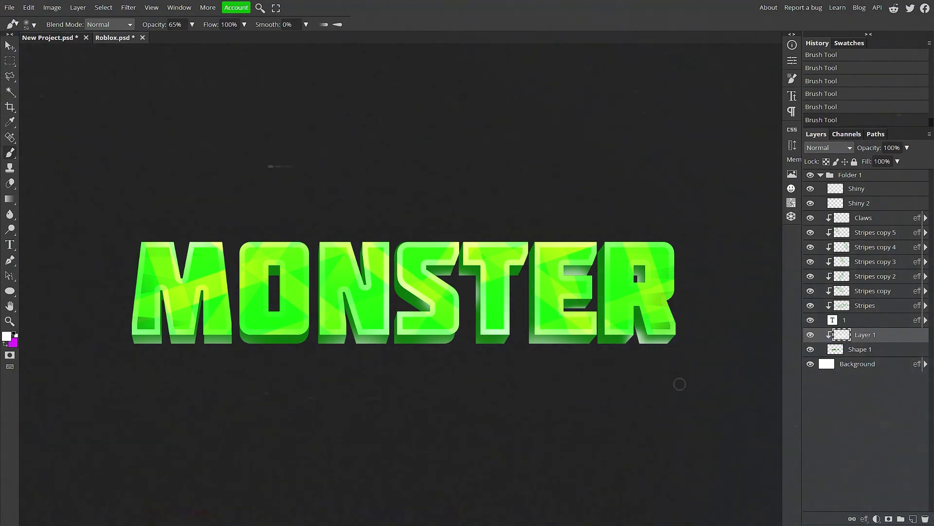
# - Touch up the white highlights on the extrusion of the M and, with a larger brush, the bottom of the O
pyautogui.moveTo(157, 310); pyautogui.dragTo(158, 324)
pyautogui.press(']')
pyautogui.press(']')
pyautogui.press(']')
pyautogui.press(']')
pyautogui.press(']')
pyautogui.click(274, 353)
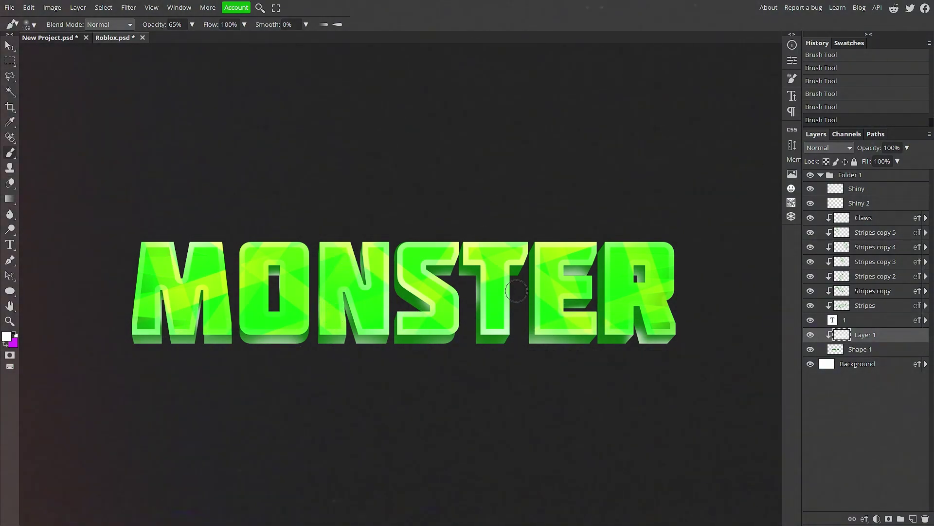
pyautogui.hotkey('ctrl', 'z')
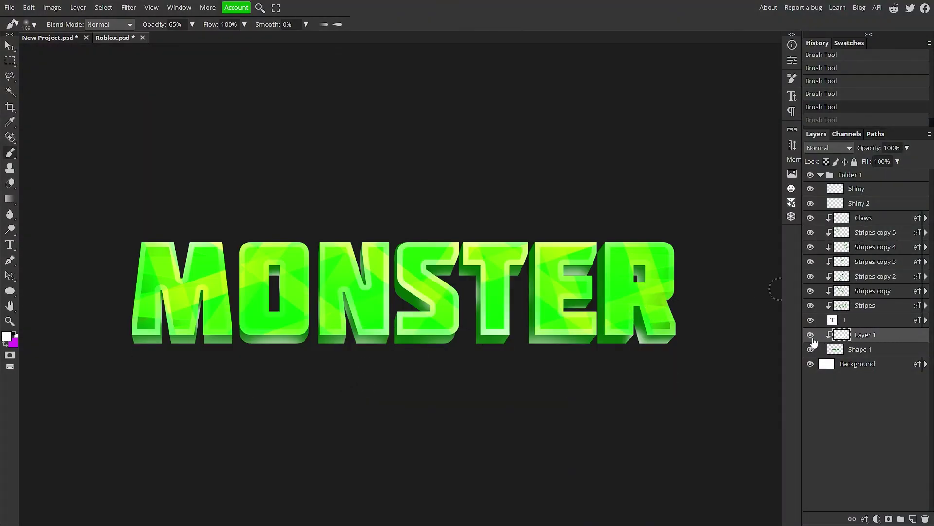
# - Try the Screen blend mode on Layer 1, and set it to Overlay instead
pyautogui.click(839, 149)
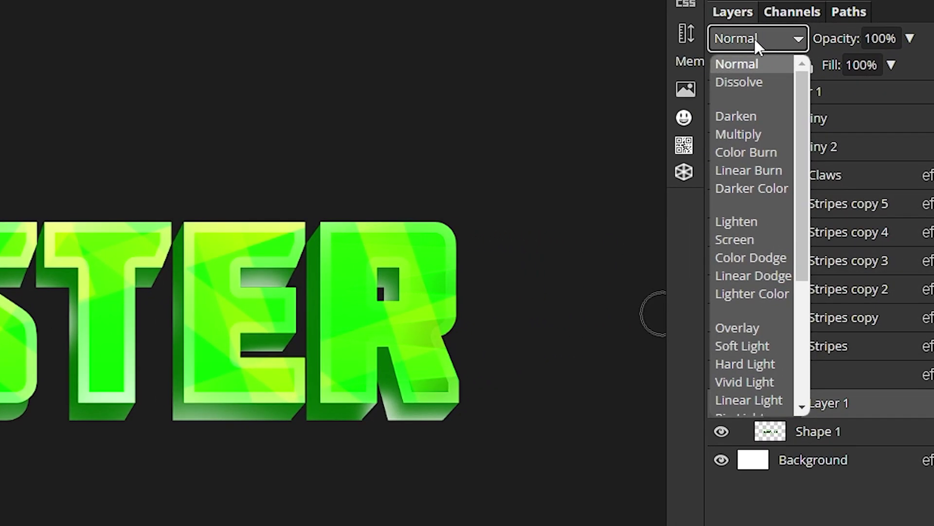
pyautogui.click(758, 238)
pyautogui.click(769, 43)
pyautogui.click(764, 328)
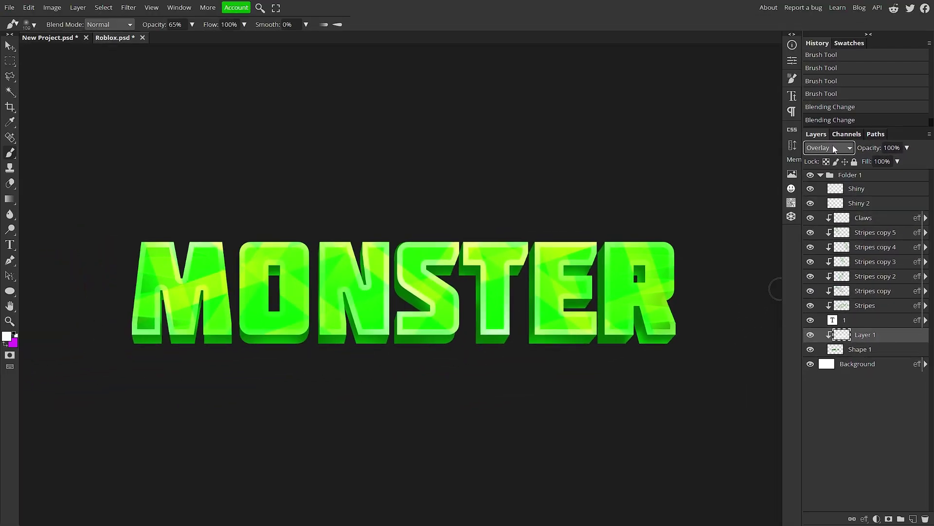
pyautogui.click(835, 149)
pyautogui.click(9, 321)
pyautogui.scroll(-7, 163, 322)
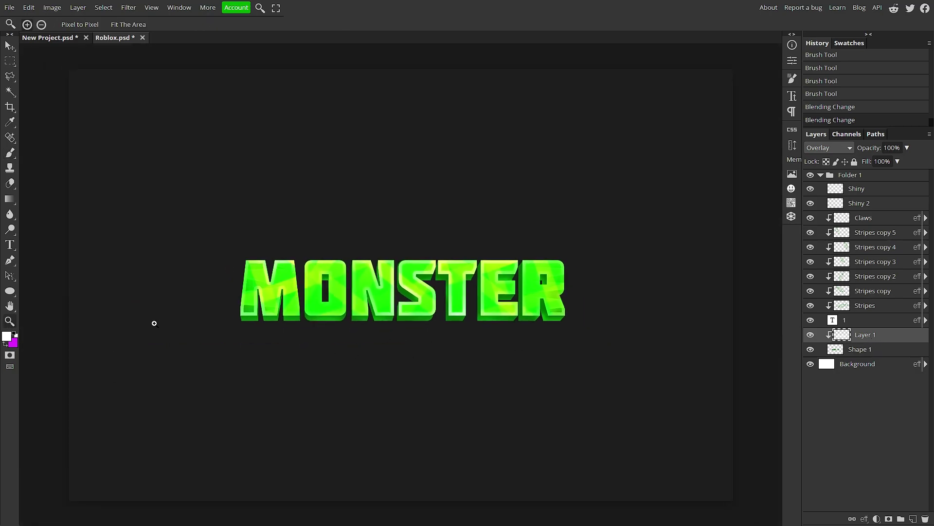
pyautogui.scroll(6, 385, 295)
pyautogui.moveTo(391, 288); pyautogui.dragTo(389, 307)
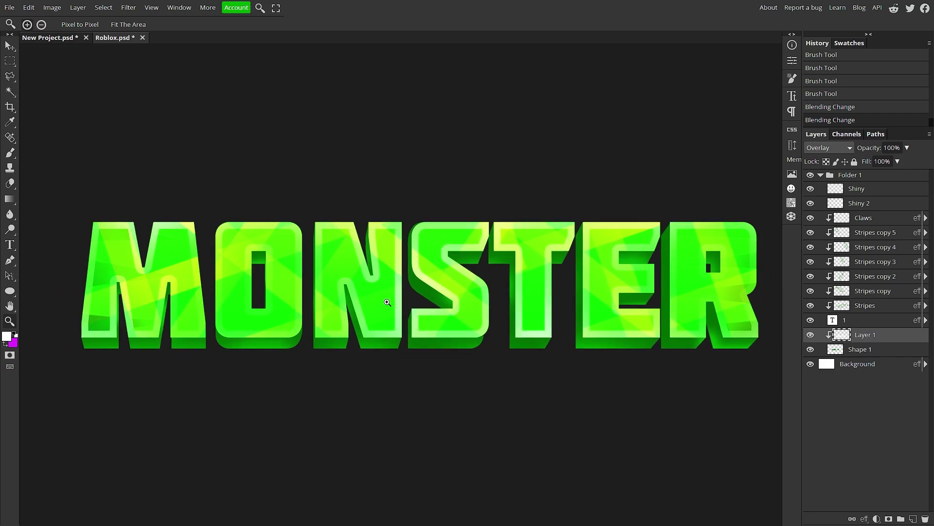
pyautogui.moveTo(388, 306); pyautogui.dragTo(385, 307)
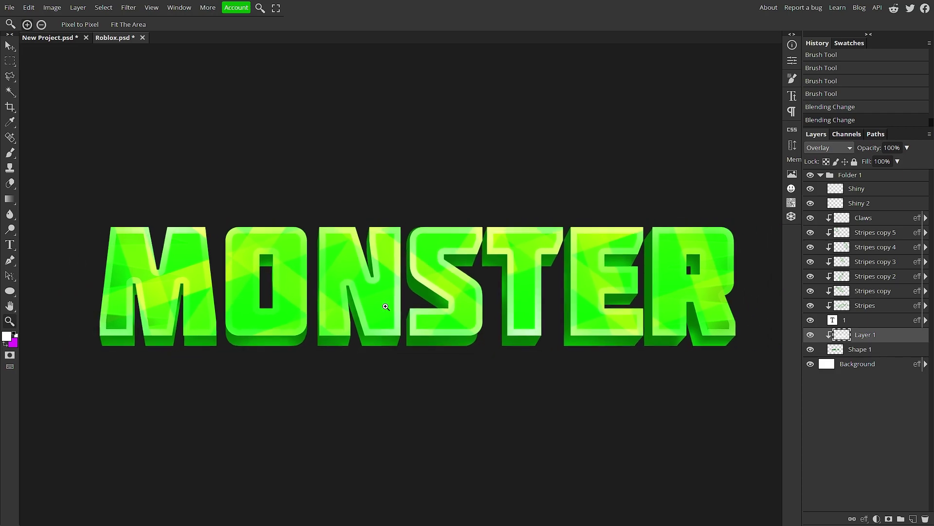